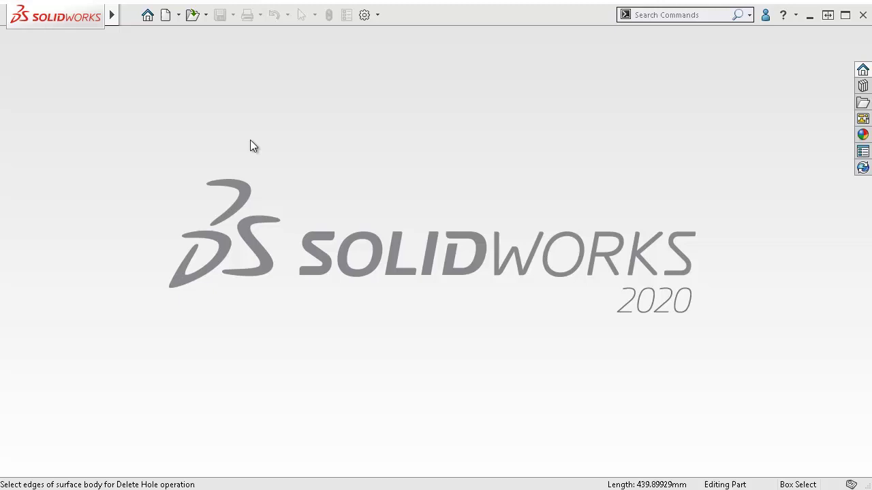
Open Exercise 1.STL as a graphics body with Millimeters as the import unit.
click(193, 15)
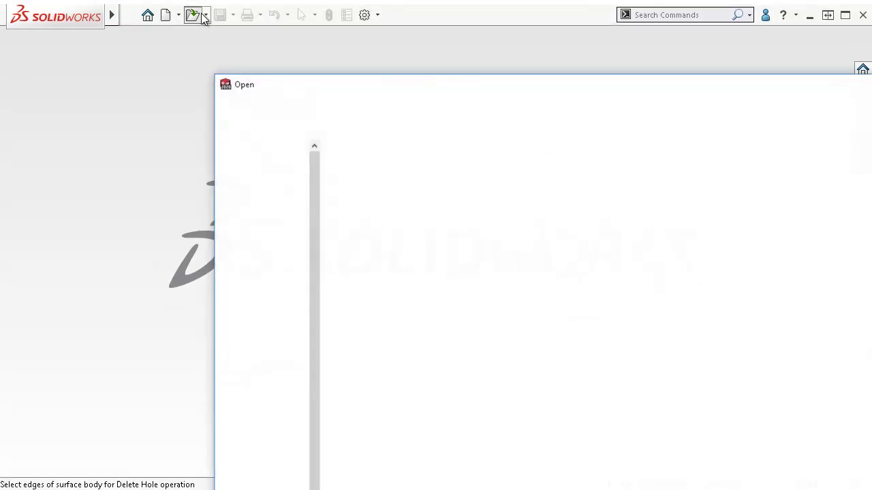
click(399, 228)
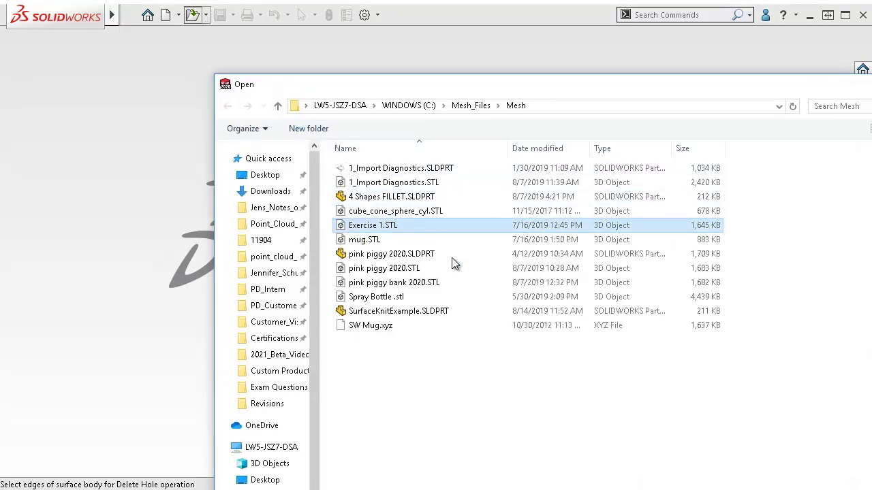
click(654, 489)
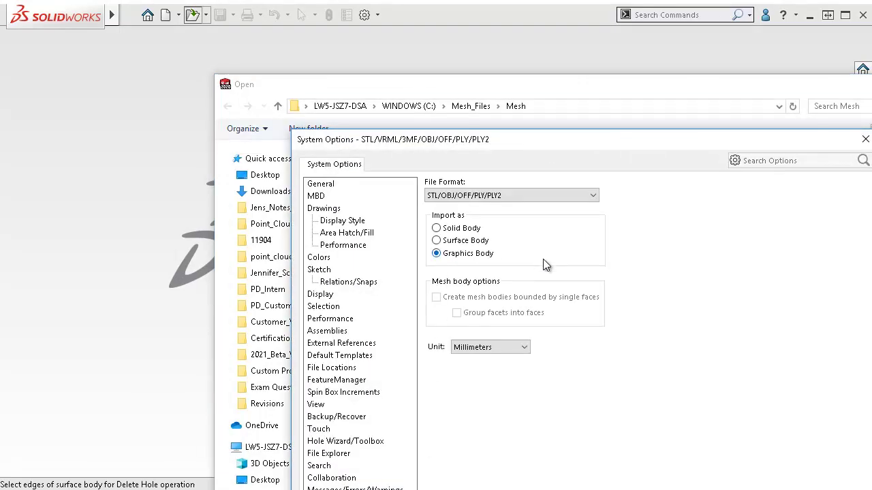
click(514, 350)
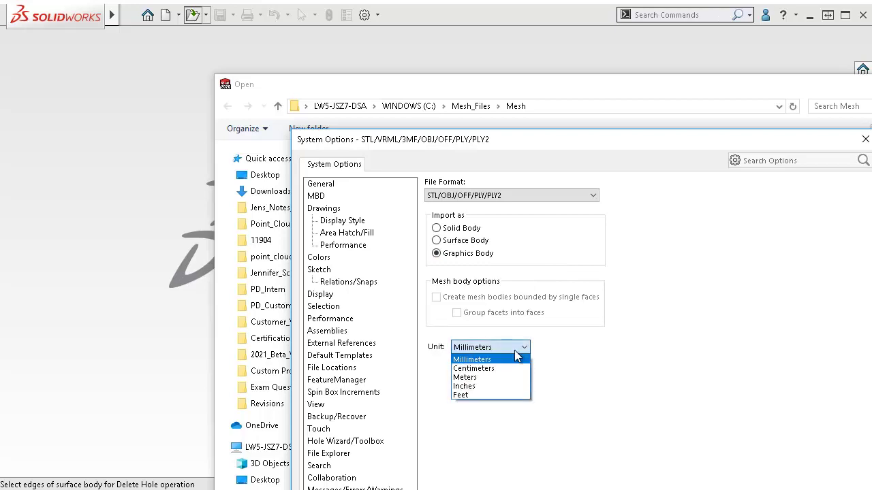
click(514, 350)
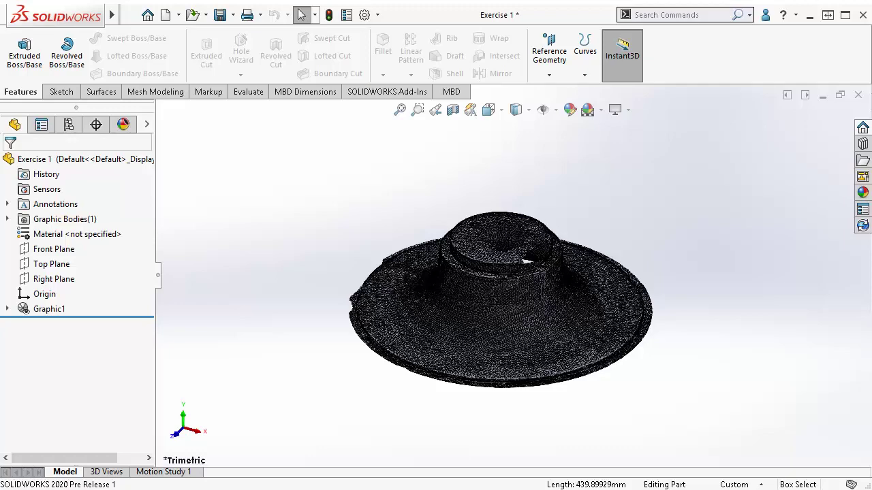
Convert the imported graphics body into a mesh body, creating Surface-Imported1.
click(496, 334)
right_click(484, 272)
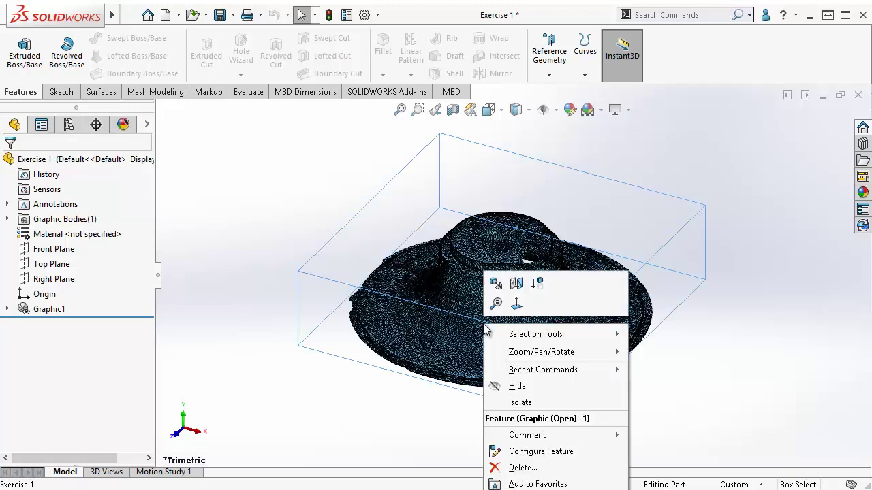
click(494, 284)
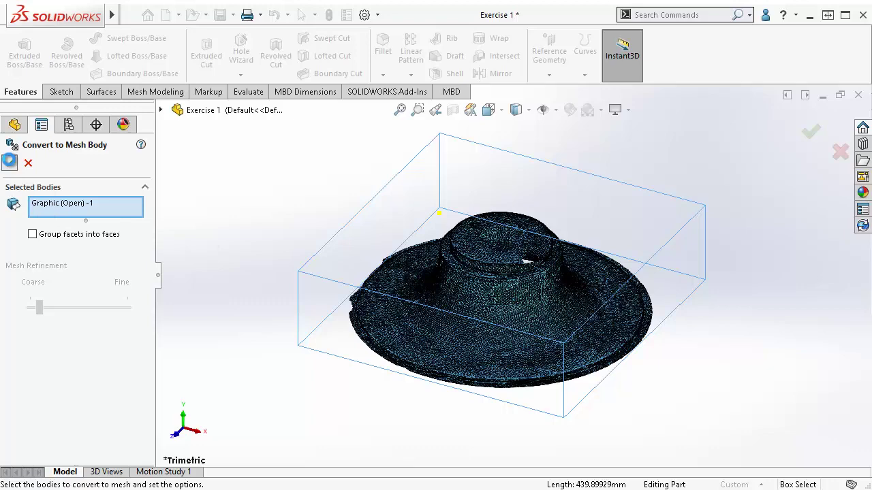
click(9, 162)
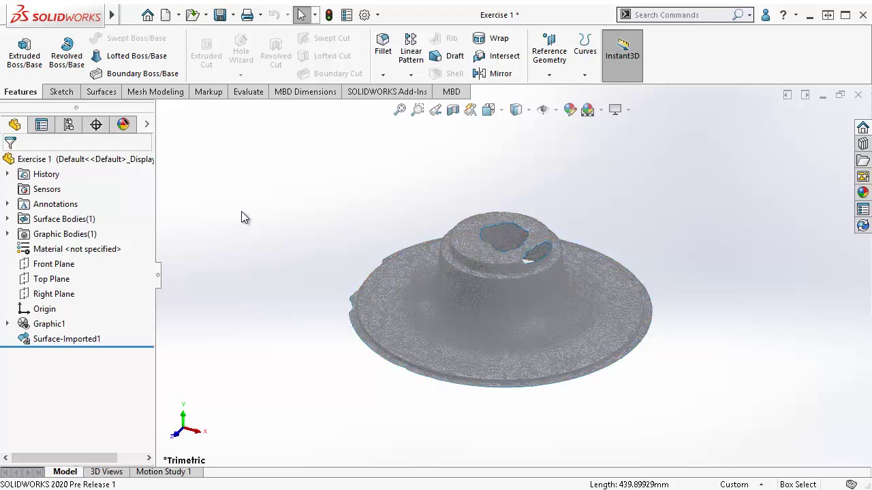
Fill the larger and smaller top holes with Delete Hole, then orbit so the brim faces forward.
click(129, 14)
mouse_move(211, 16)
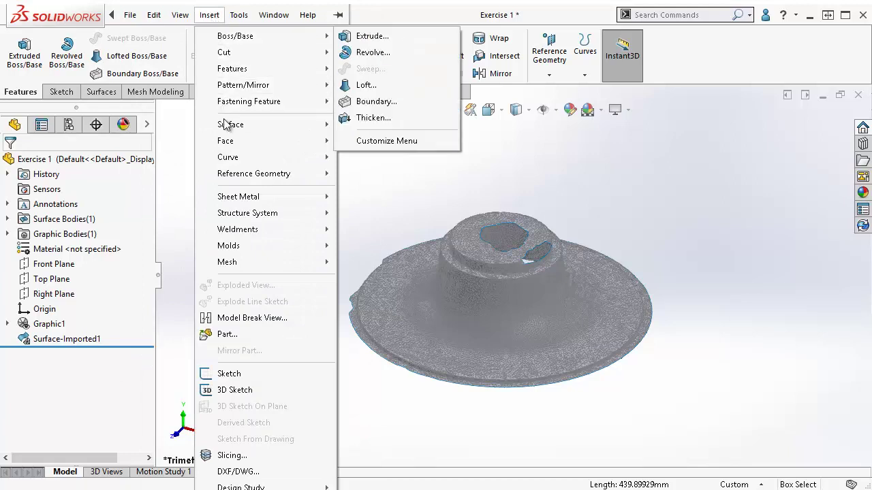
mouse_move(227, 130)
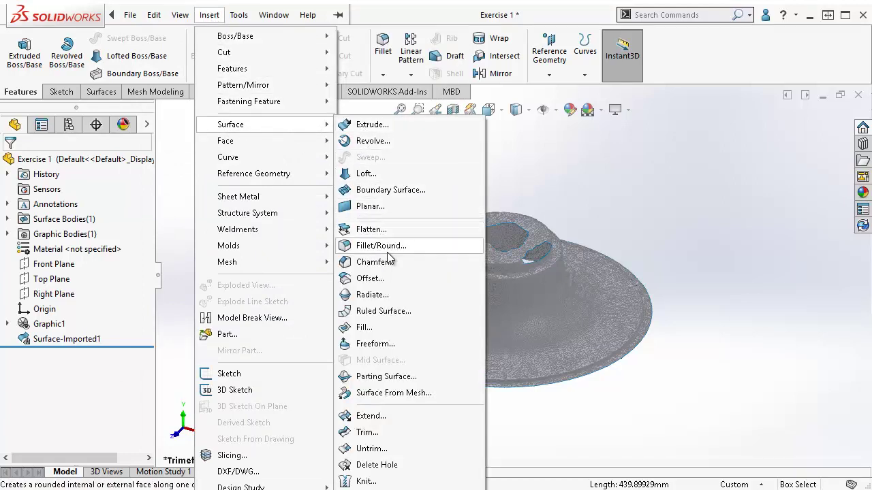
click(376, 465)
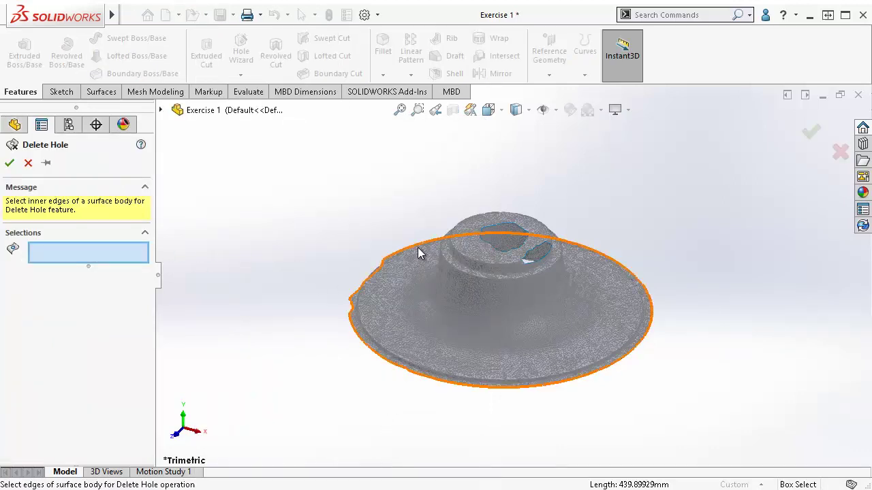
click(496, 253)
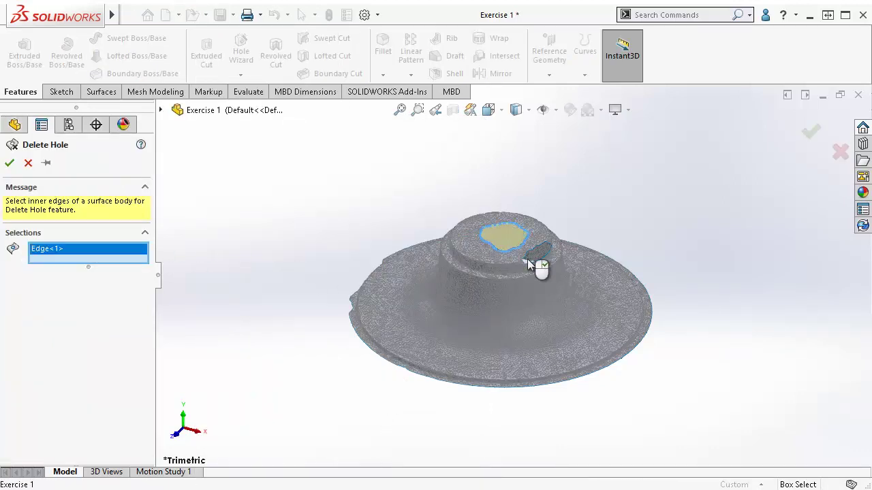
click(530, 262)
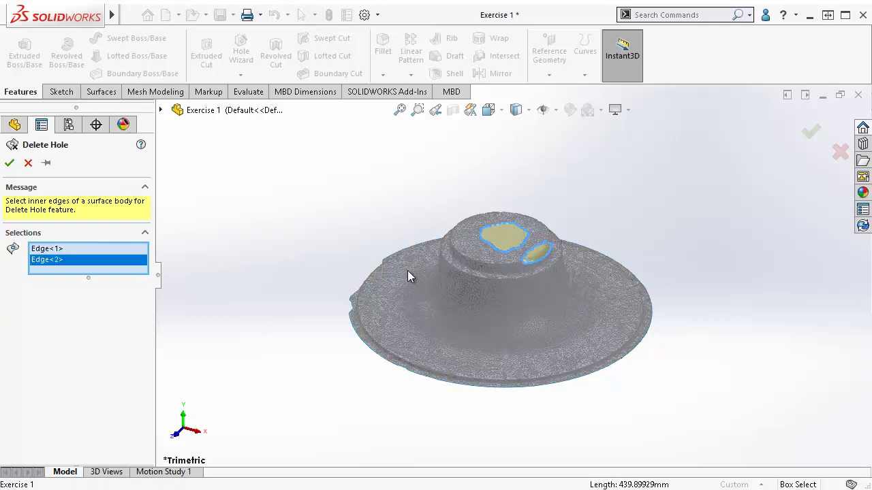
click(10, 164)
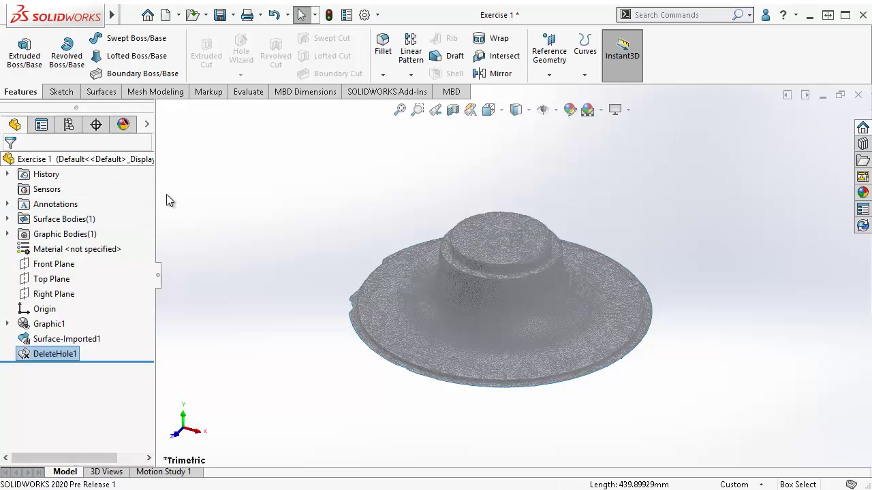
middle_drag(380, 403, 406, 399)
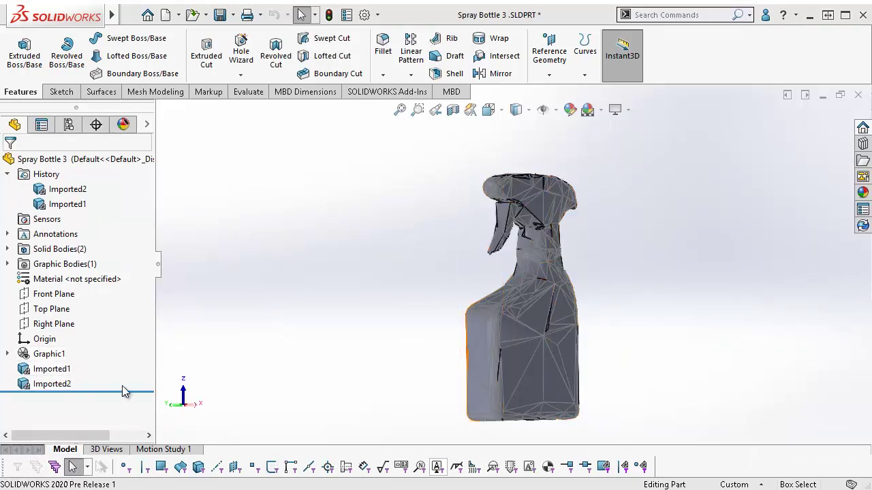
Zoom in on the bottle's neck and start Delete Face with the mesh facet filter enabled.
scroll(528, 224, down, 5)
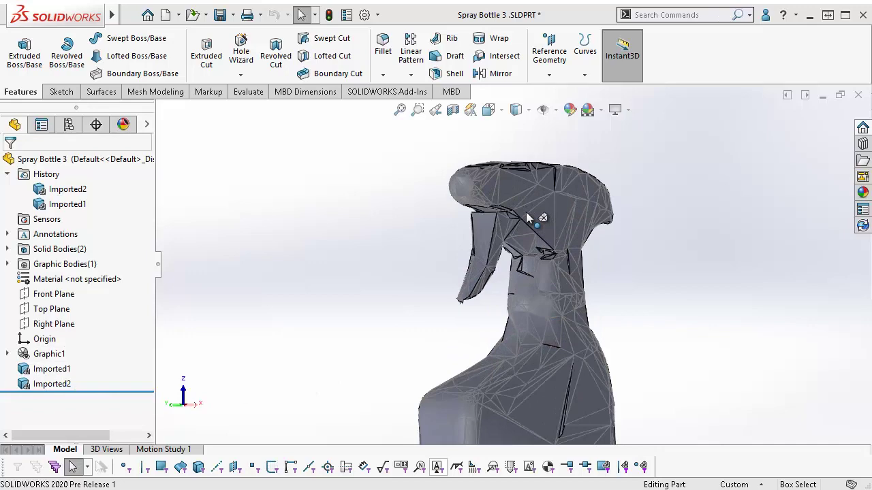
scroll(530, 236, down, 2)
scroll(510, 189, down, 2)
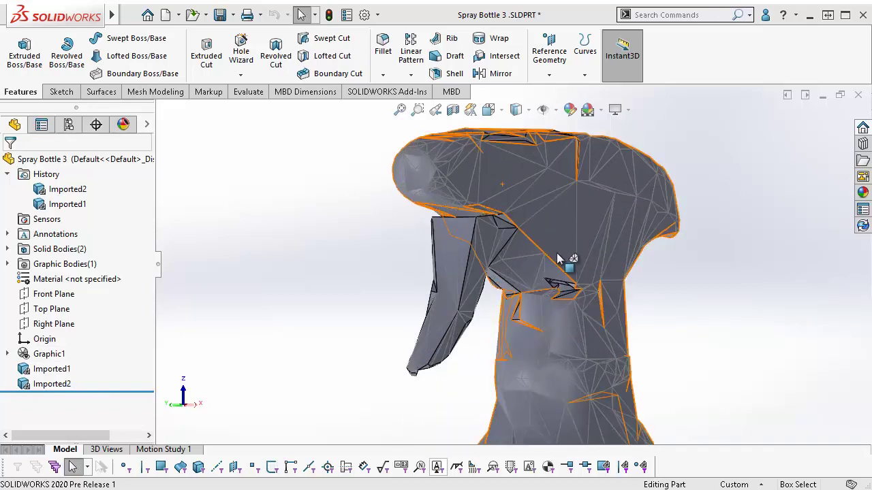
scroll(557, 293, down, 2)
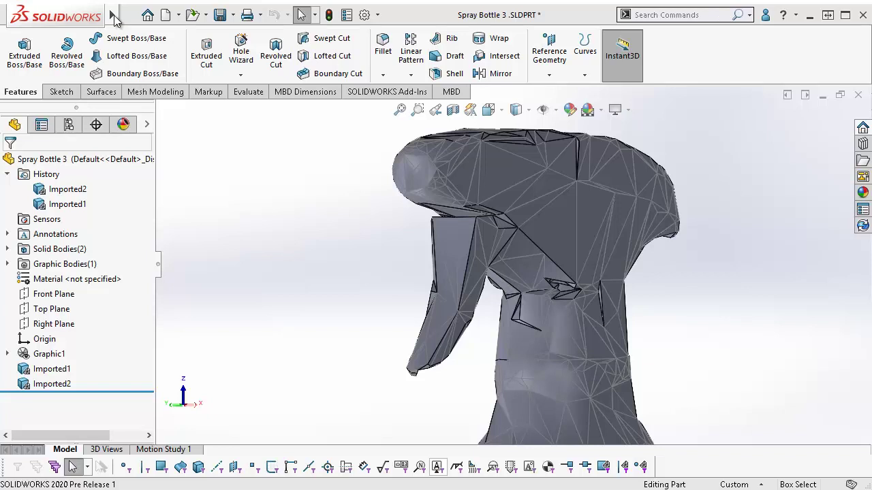
mouse_move(113, 19)
click(208, 15)
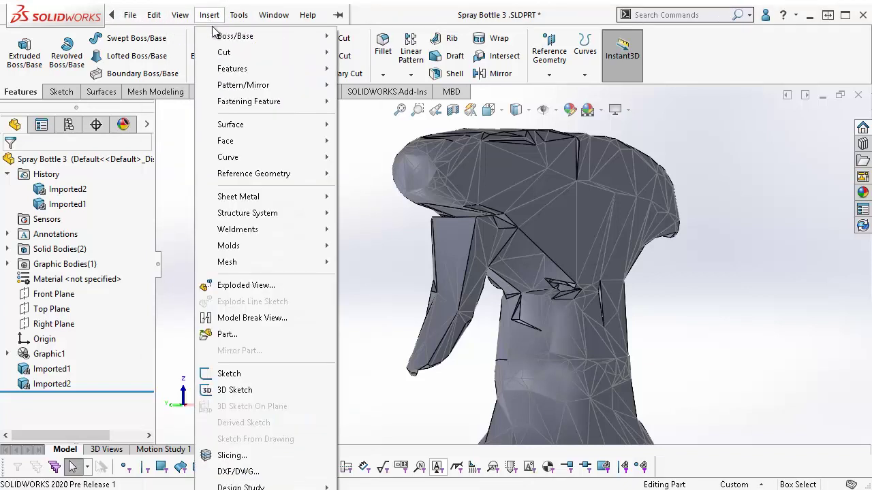
mouse_move(227, 141)
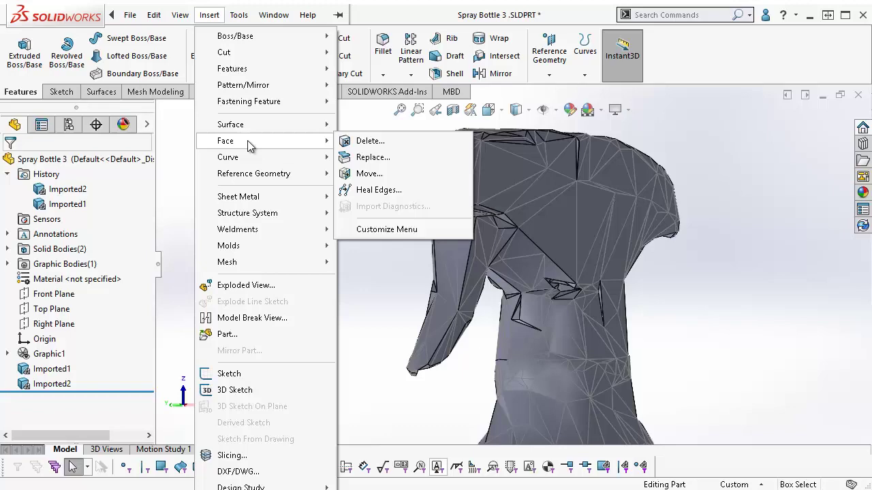
click(362, 142)
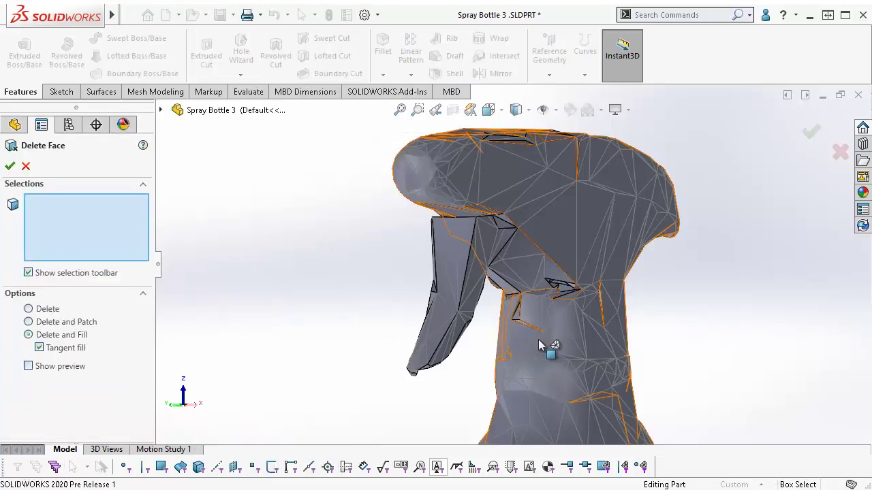
scroll(554, 290, down, 5)
scroll(554, 287, down, 3)
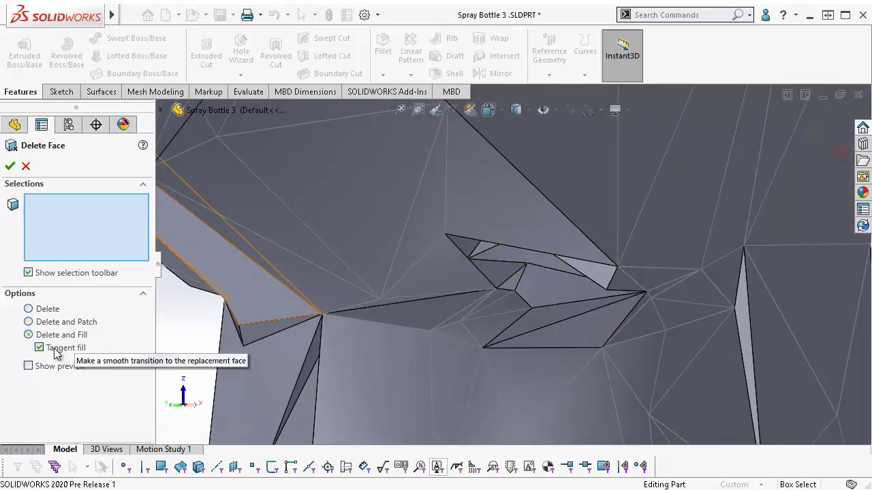
click(604, 467)
Select the six jagged facets below the head and delete and fill them.
click(550, 298)
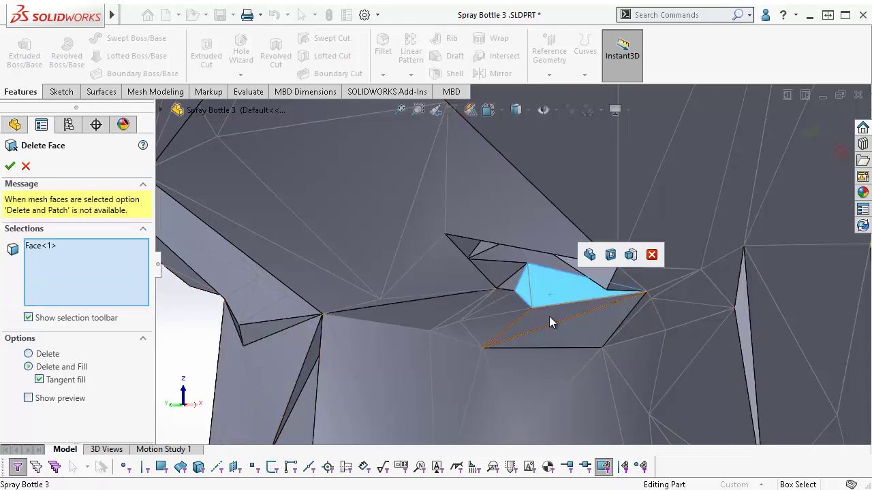
click(579, 332)
click(518, 293)
click(491, 273)
click(470, 252)
click(477, 262)
middle_drag(477, 262, 508, 426)
key(ctrl+shift+z)
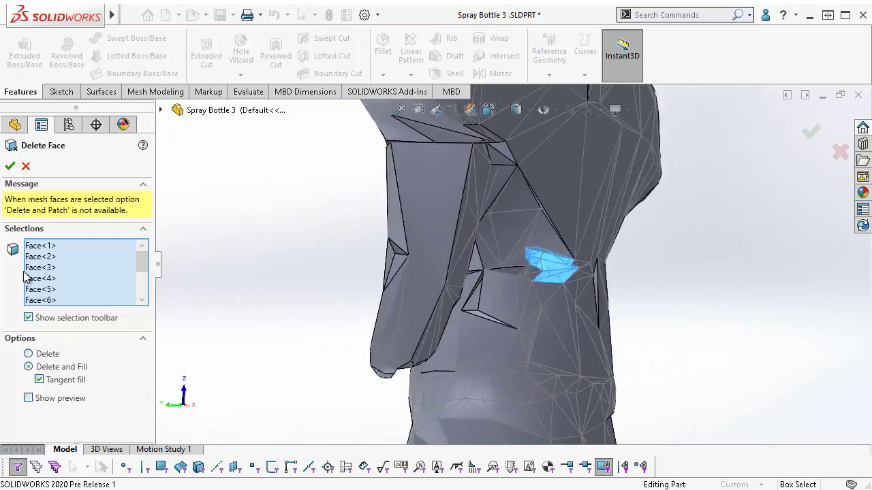
click(10, 166)
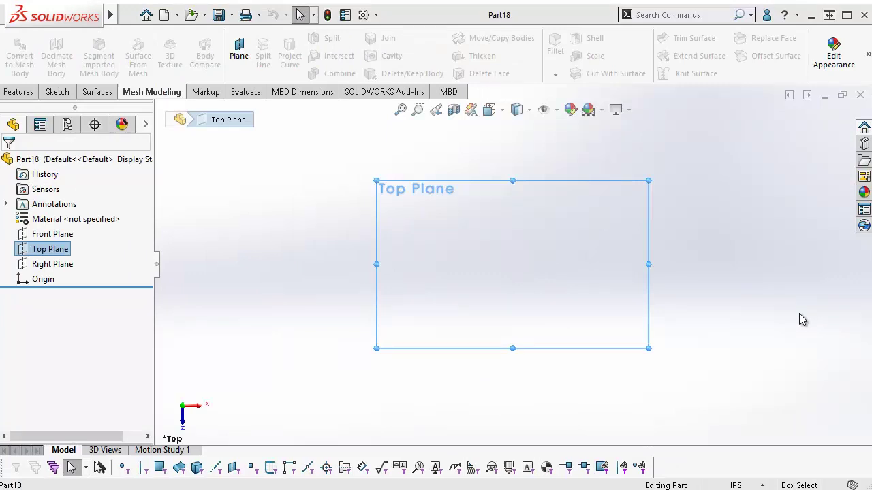
Sketch a circle at the origin on Top Plane and extrude it into a 10-deep surface cylinder.
click(58, 91)
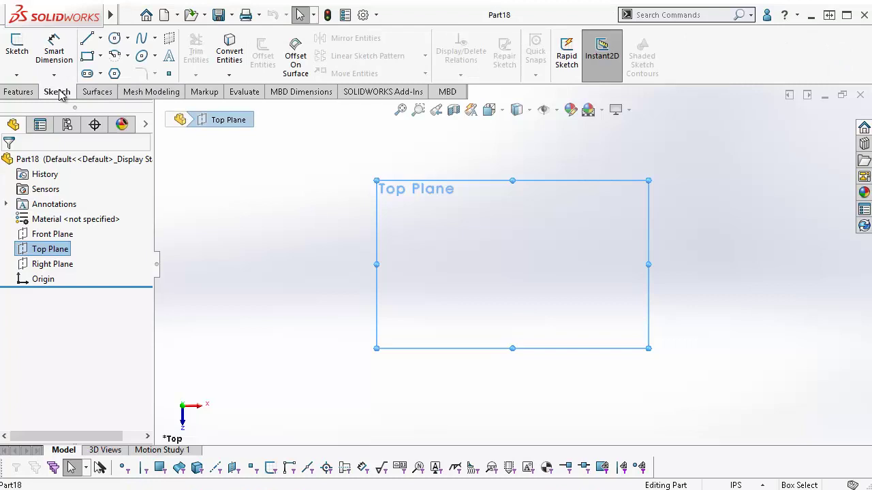
click(114, 37)
drag(513, 265, 545, 306)
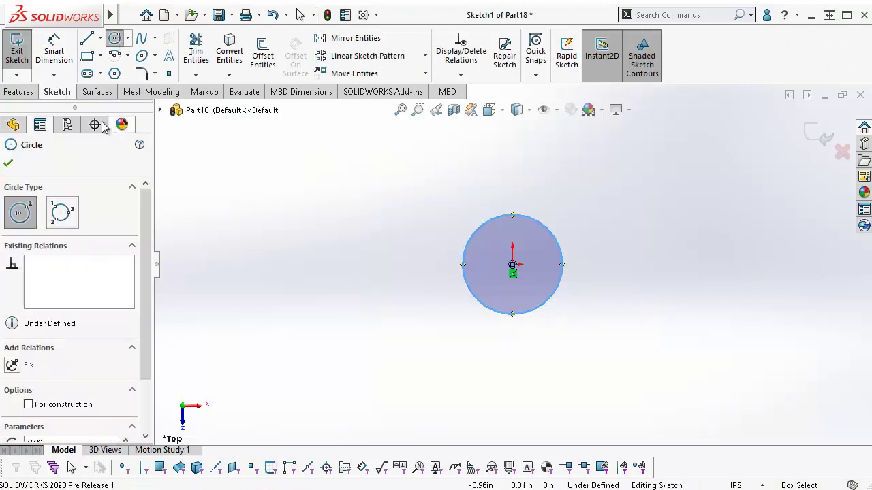
click(98, 92)
click(21, 55)
double_click(58, 293)
text(10in)
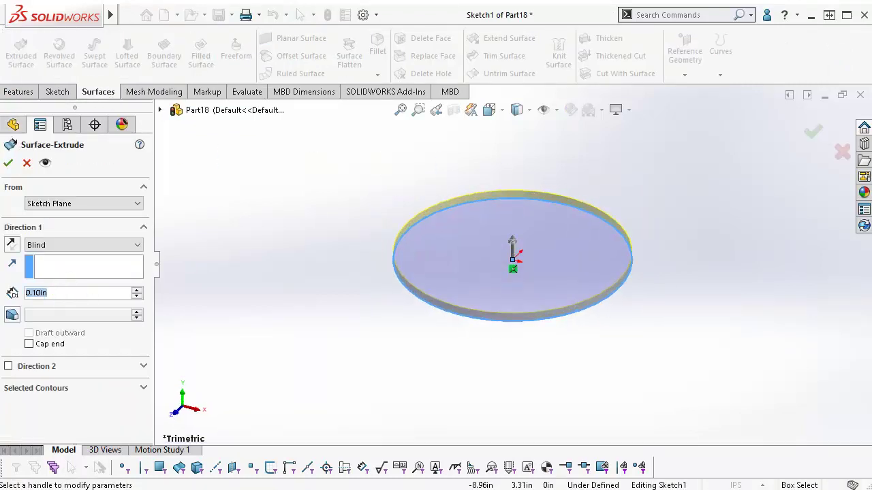
key(Return)
click(8, 162)
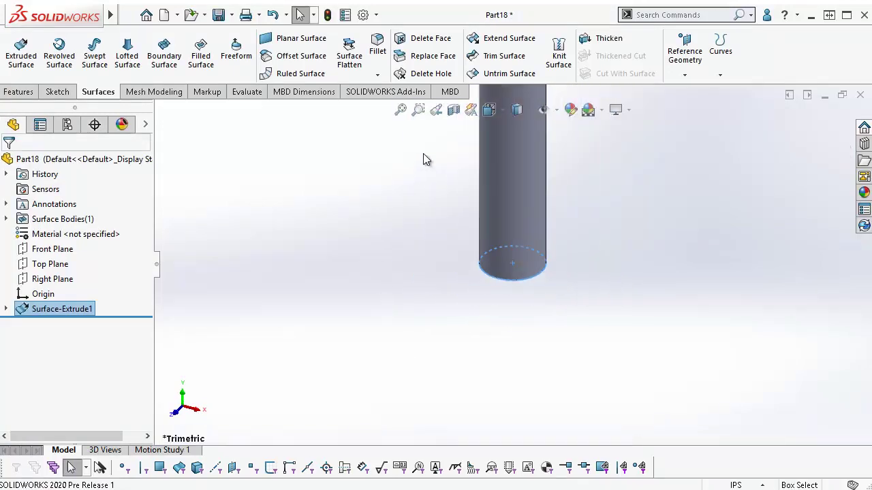
Convert Surface-Extrude1 into a mesh body with refinement raised toward Fine.
click(133, 91)
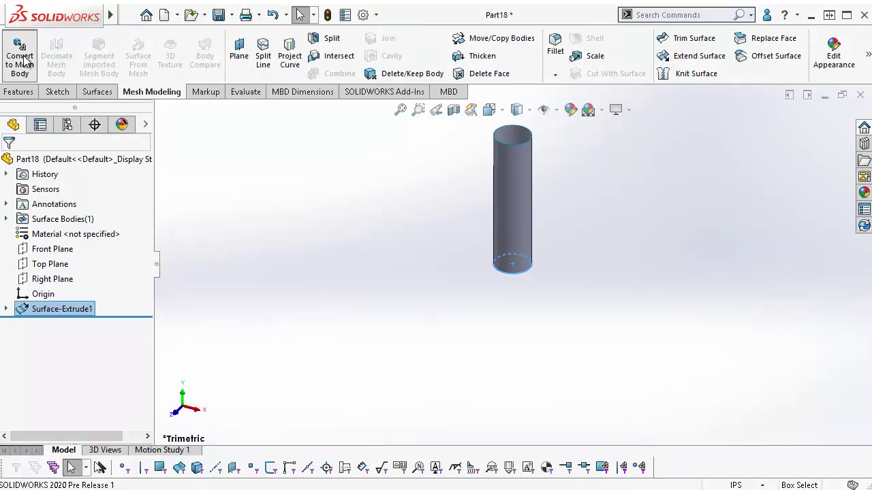
click(23, 61)
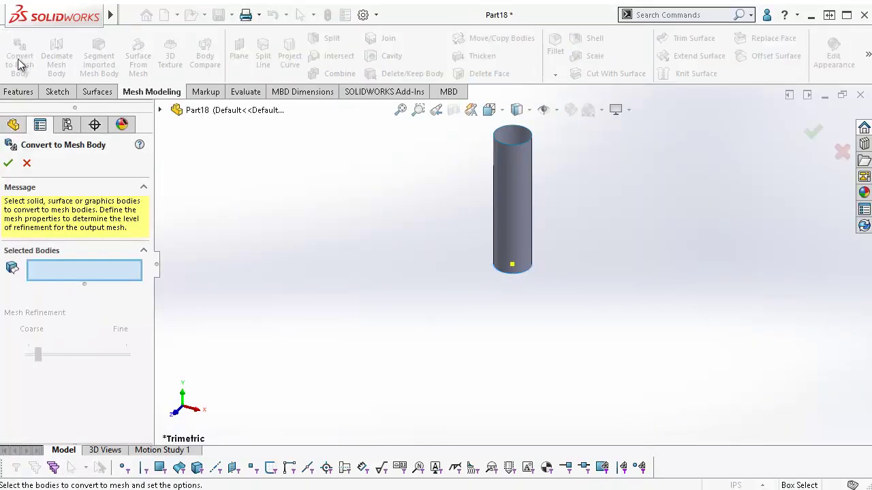
click(528, 208)
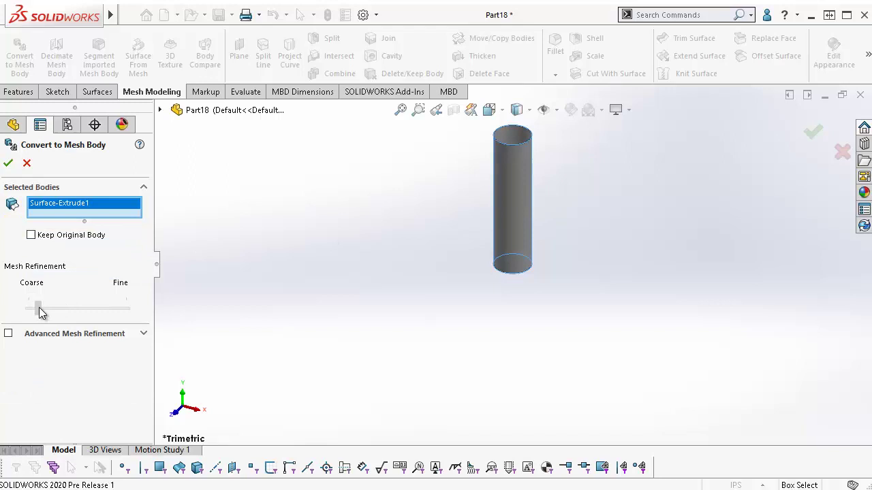
drag(40, 312, 101, 316)
click(8, 163)
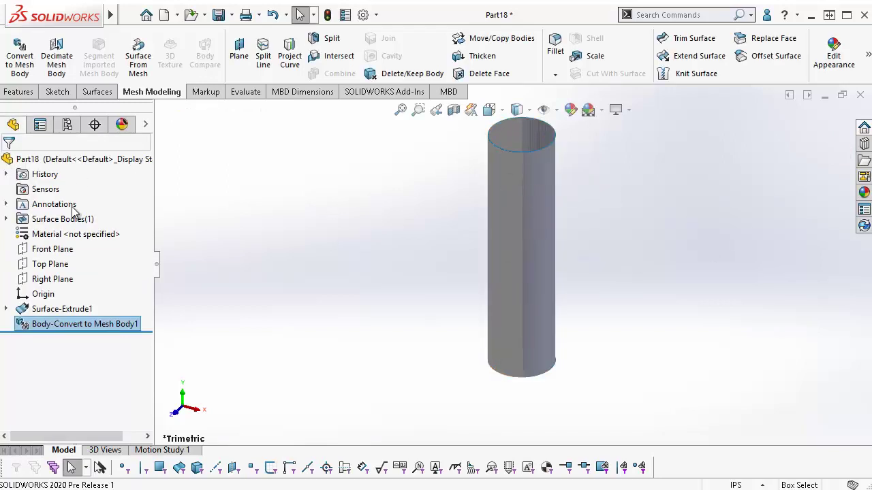
click(44, 249)
Sketch a wavy spline on Front Plane running across the cylinder.
click(57, 92)
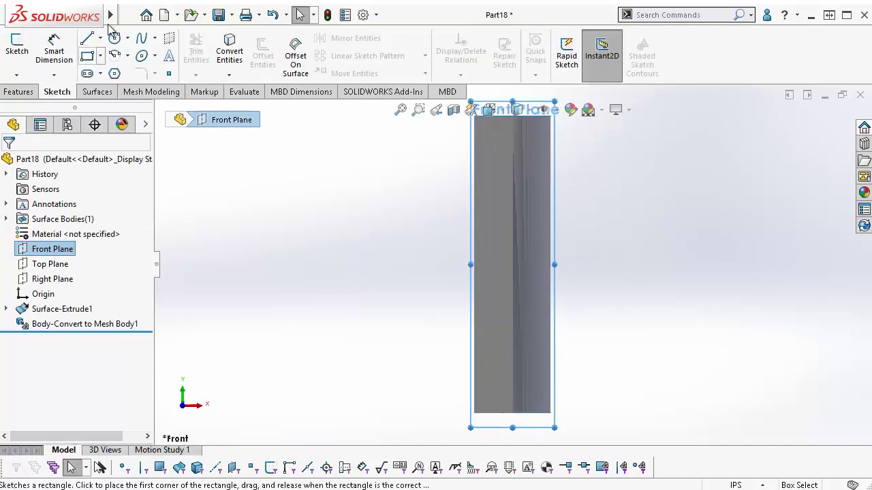
click(141, 38)
click(400, 258)
click(439, 200)
click(474, 243)
click(504, 215)
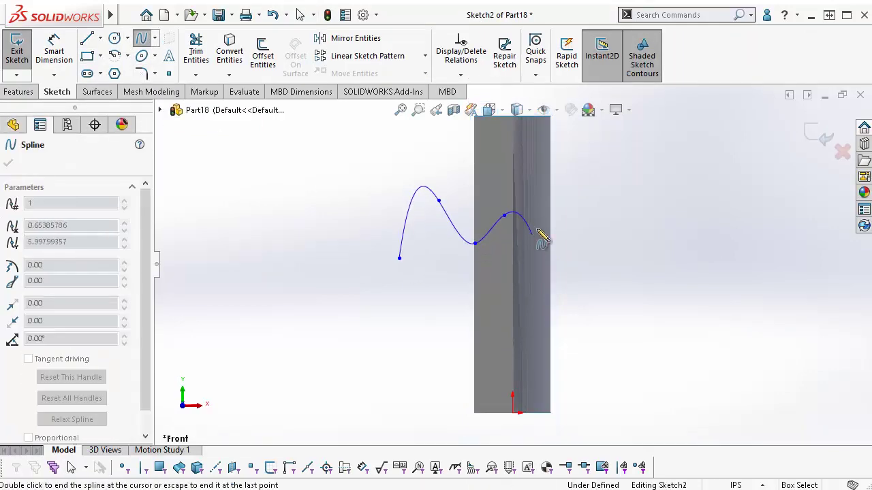
click(532, 235)
click(543, 205)
double_click(602, 242)
Extrude the spline into a Mid Plane surface, Surface-Extrude2.
click(98, 91)
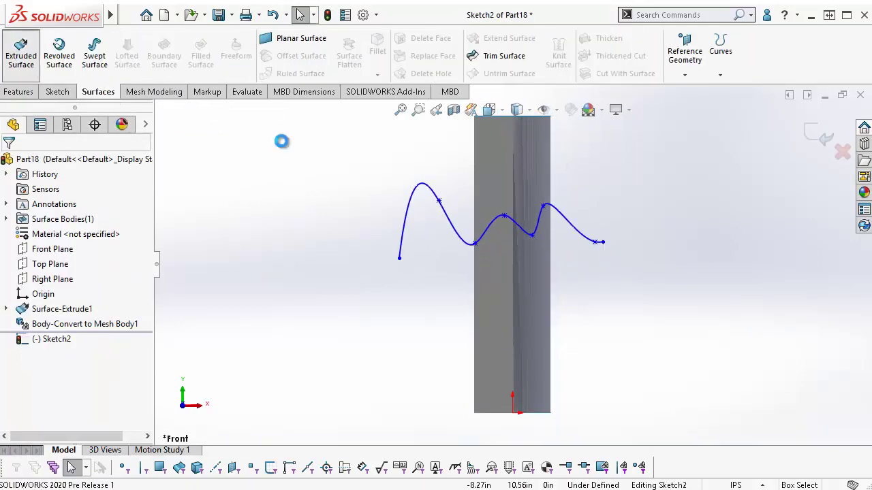
click(82, 244)
click(54, 303)
key(Return)
Convert the wavy surface into a mesh body with refinement raised toward Fine.
click(151, 91)
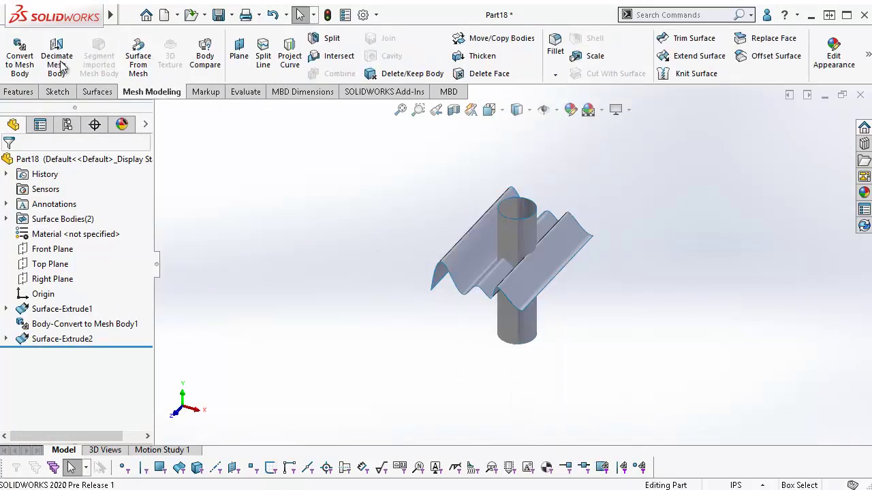
click(20, 56)
drag(37, 310, 113, 309)
click(7, 162)
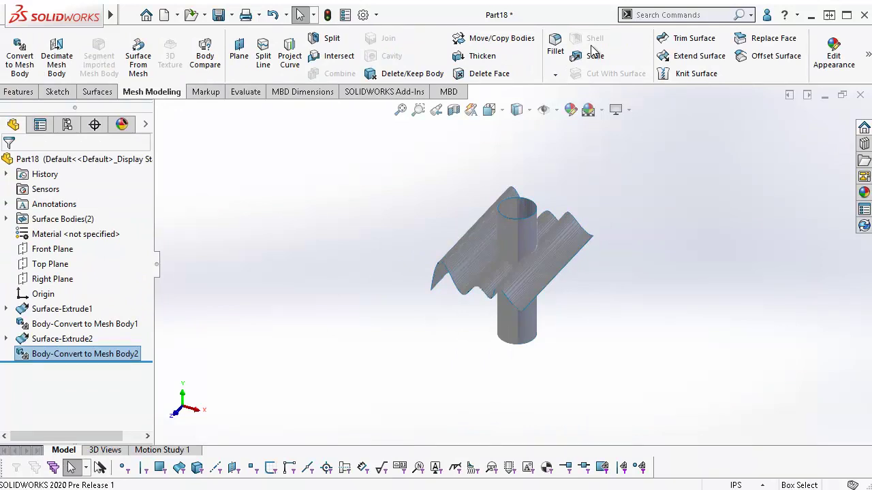
click(565, 179)
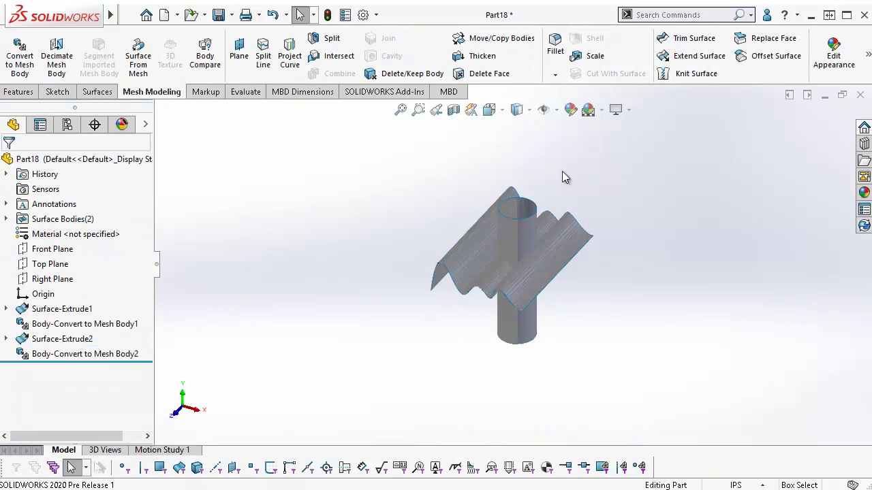
Start a mutual Trim Surface on the wavy surface and cylinder, marking the wavy surface for removal.
click(694, 38)
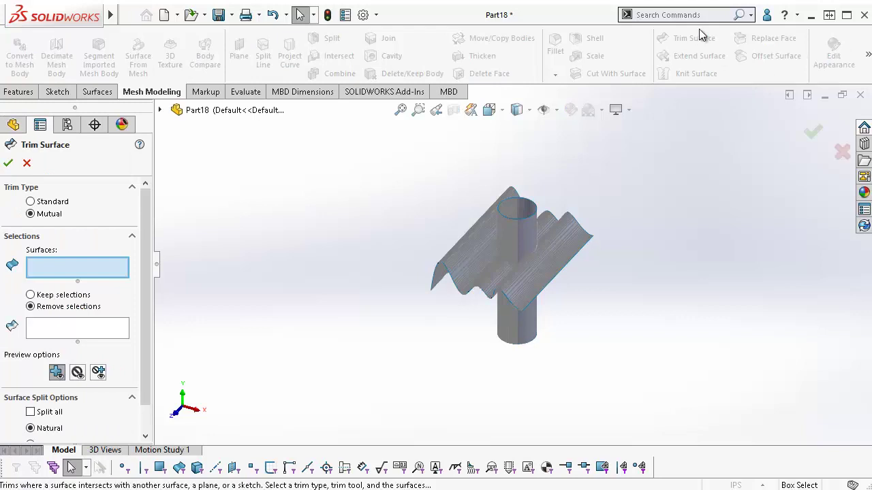
click(482, 253)
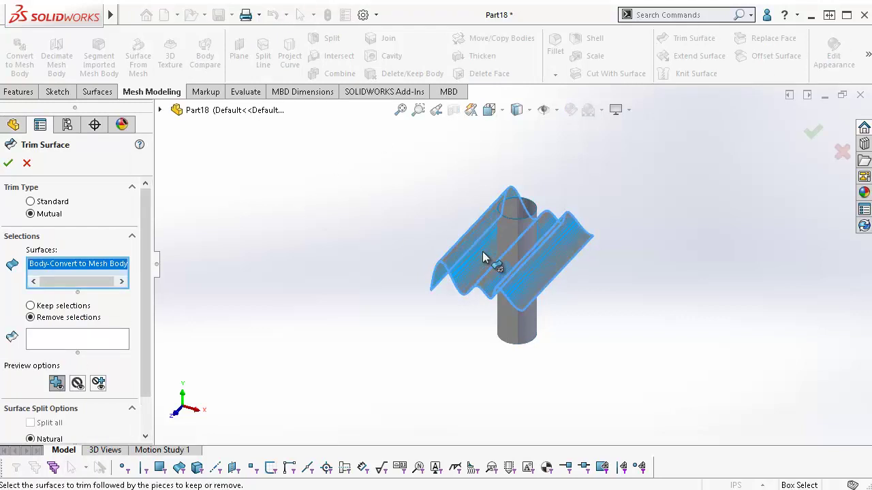
click(512, 228)
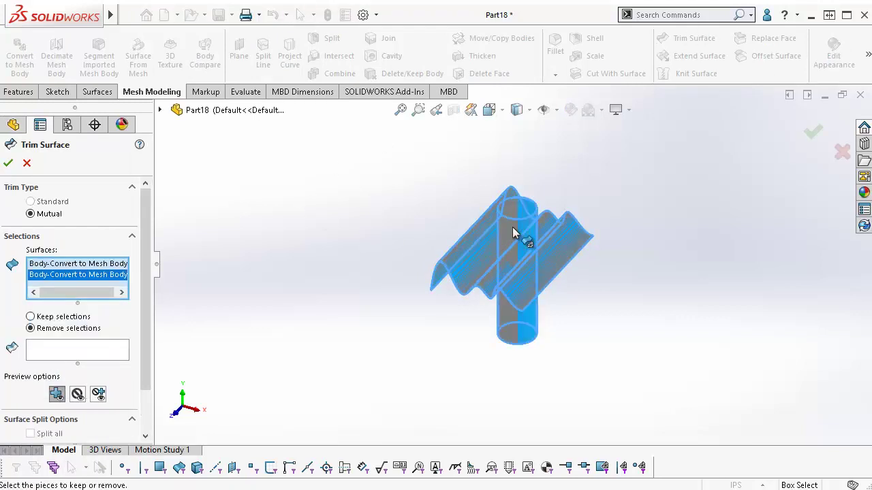
click(65, 349)
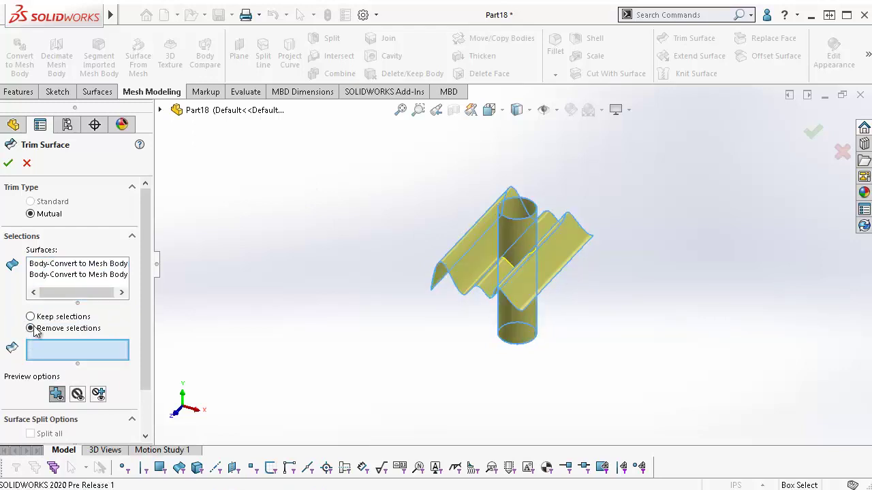
click(470, 249)
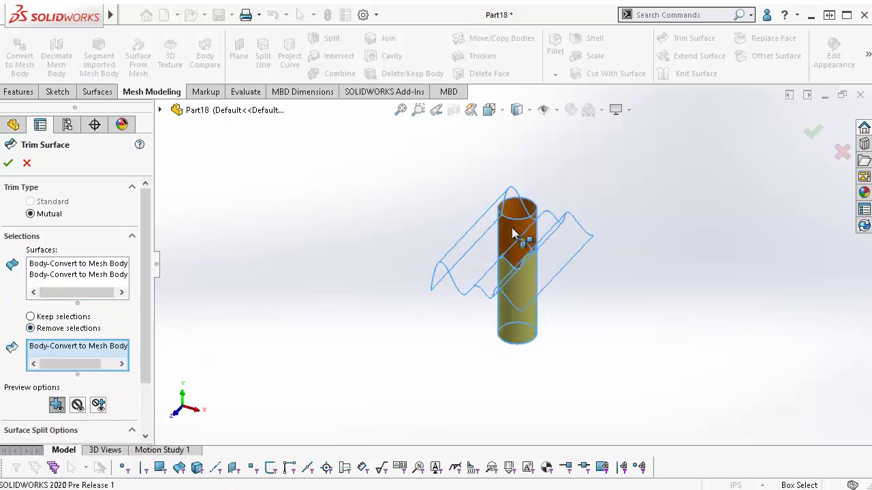
Remove the upper cylinder piece to finish Surface-Trim1, then select the cylinder's bottom circular edge.
click(514, 234)
click(7, 163)
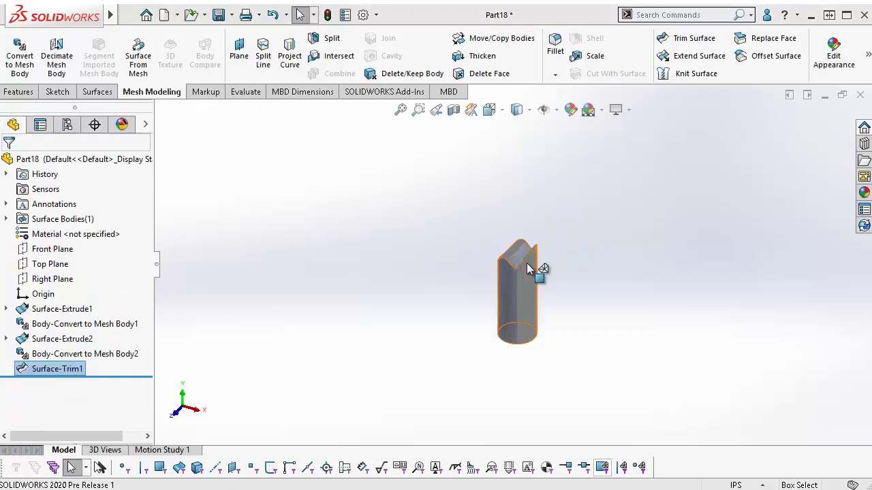
scroll(527, 262, down, 3)
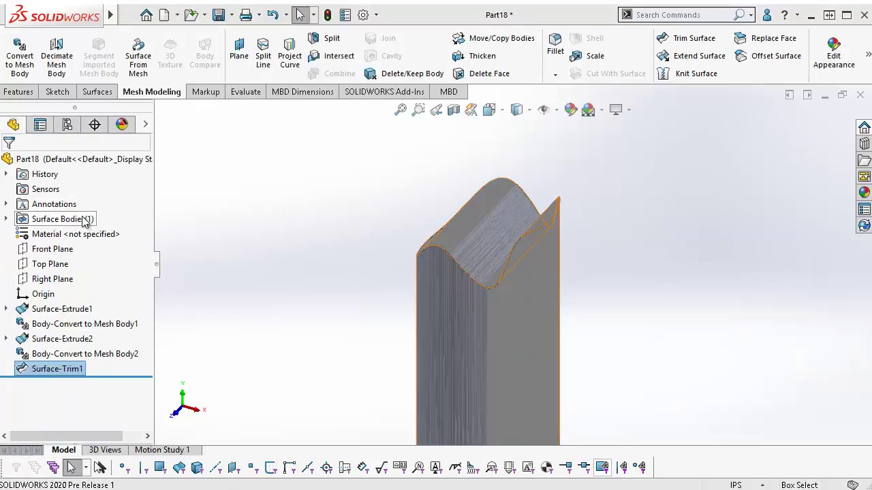
scroll(514, 334, up, 3)
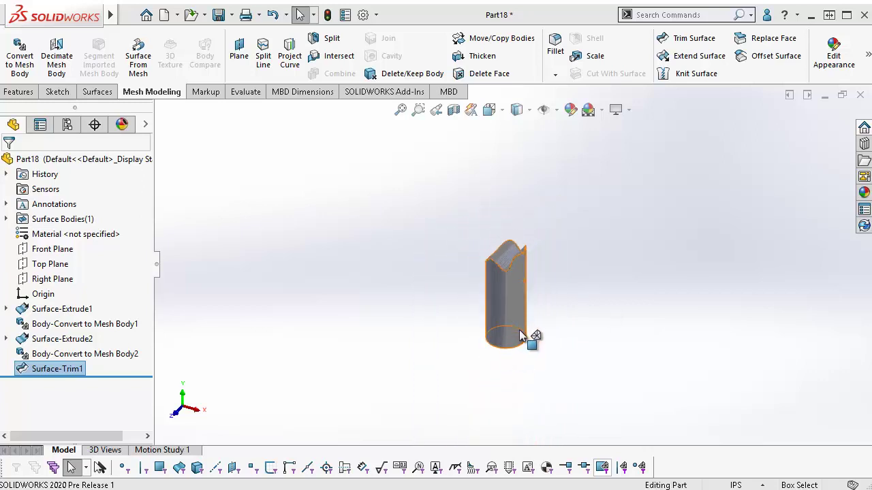
middle_drag(520, 332, 559, 155)
scroll(535, 325, down, 5)
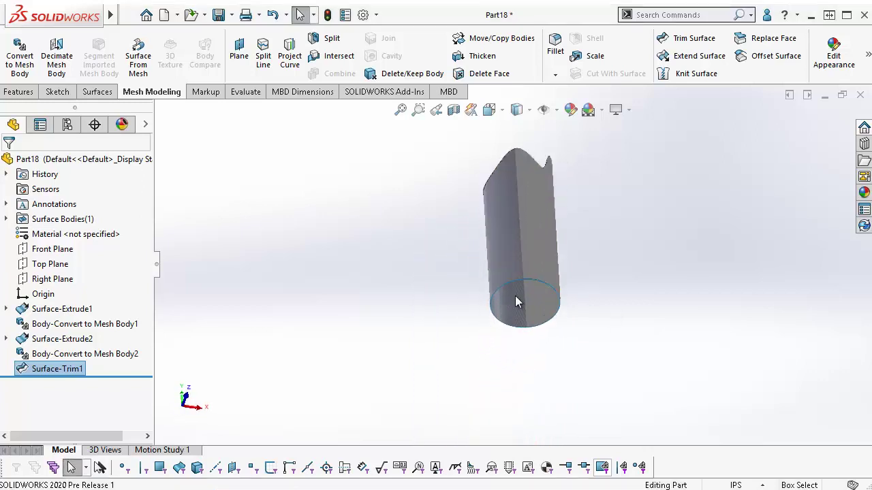
click(471, 292)
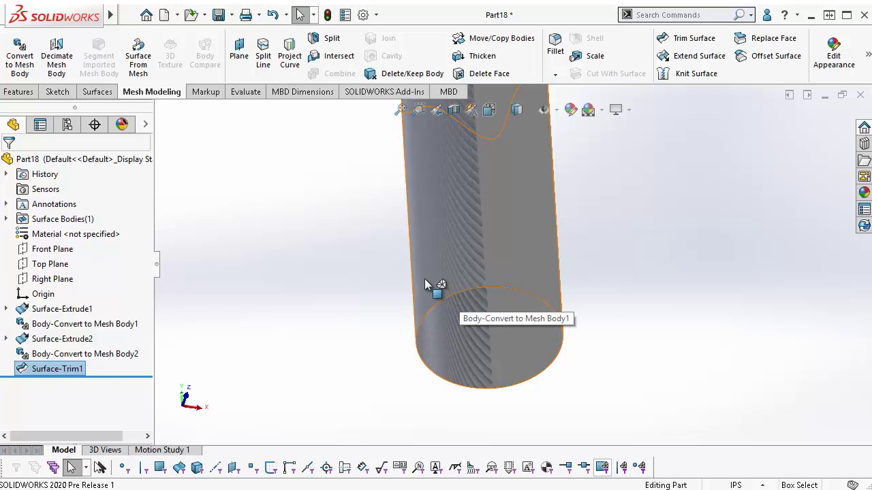
Sketch a circle on Top Plane matching the bottom edge and make Surface-Plane1 from it.
click(59, 92)
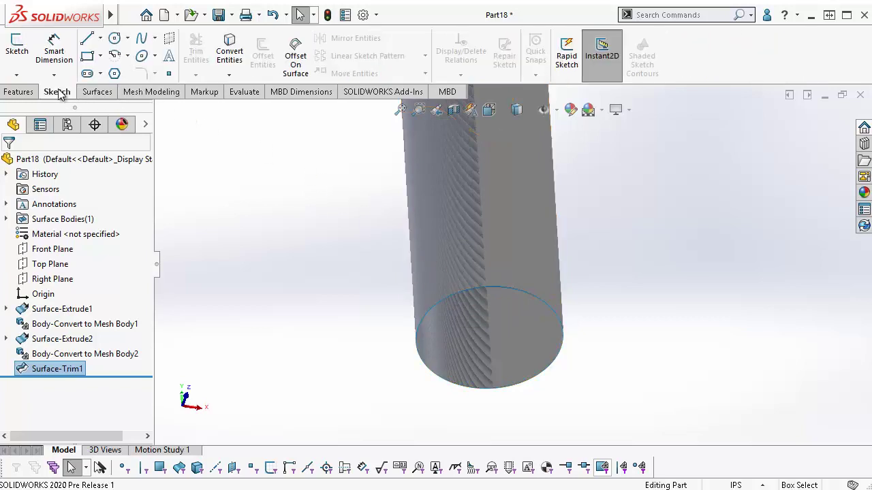
click(45, 265)
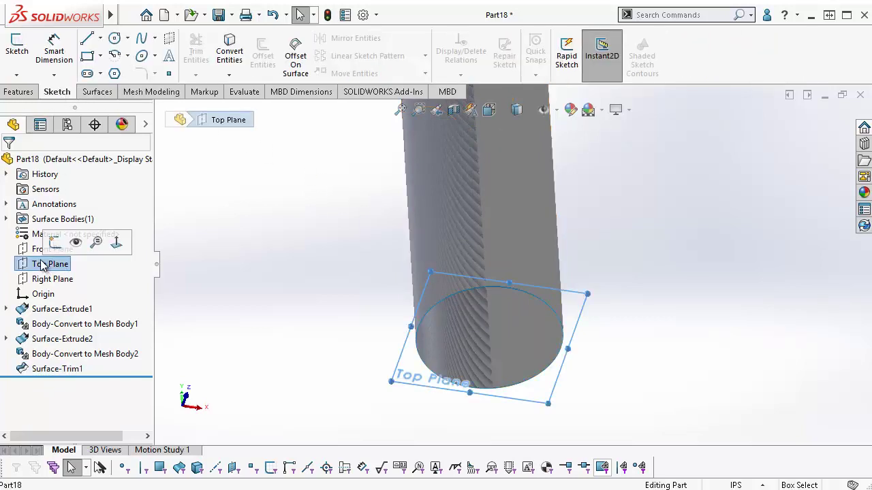
click(114, 37)
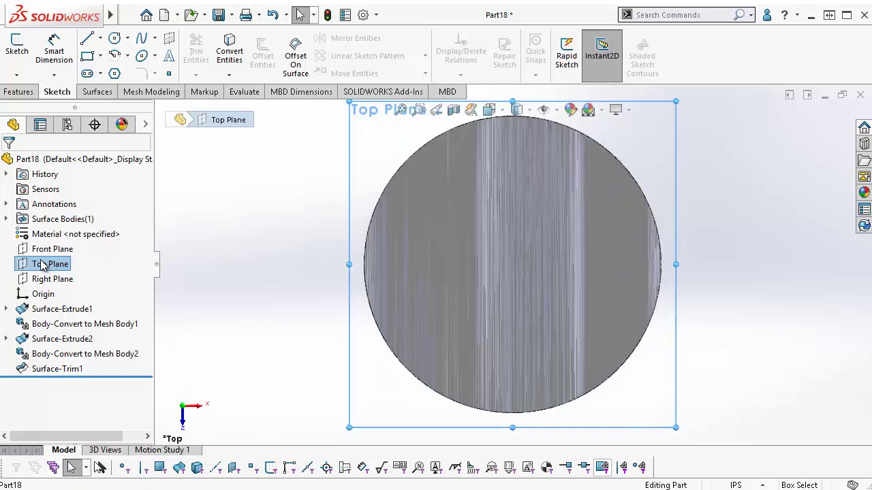
click(512, 264)
click(615, 166)
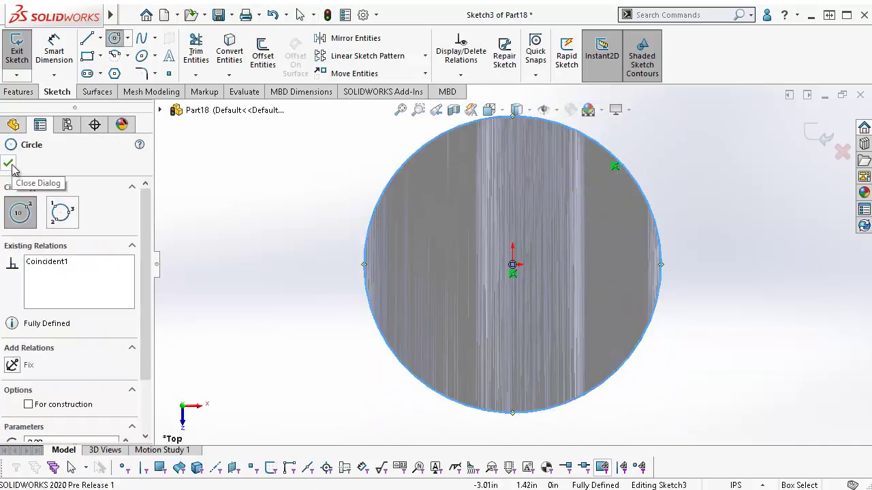
click(9, 158)
click(98, 91)
click(289, 39)
click(9, 163)
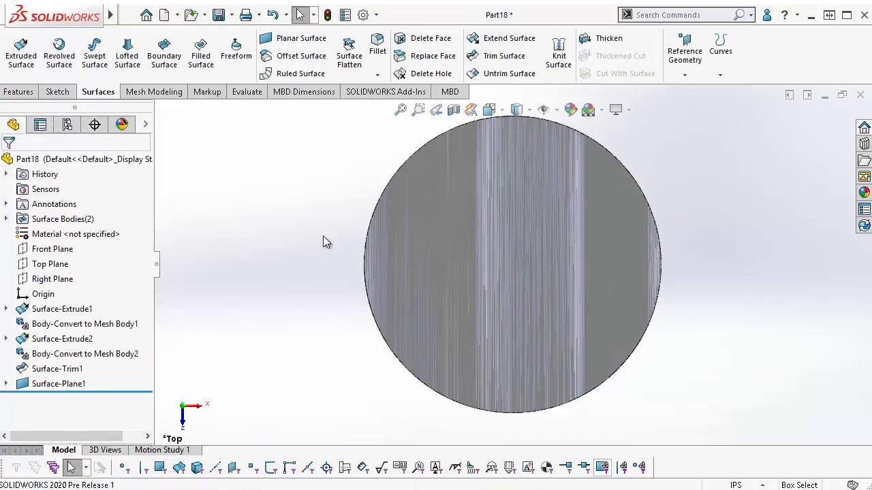
mouse_move(323, 239)
middle_down()
mouse_move(311, 308)
mouse_move(534, 271)
middle_up()
Convert the flat cap into a mesh body, Body-Convert to Mesh Body3.
key(ctrl+m)
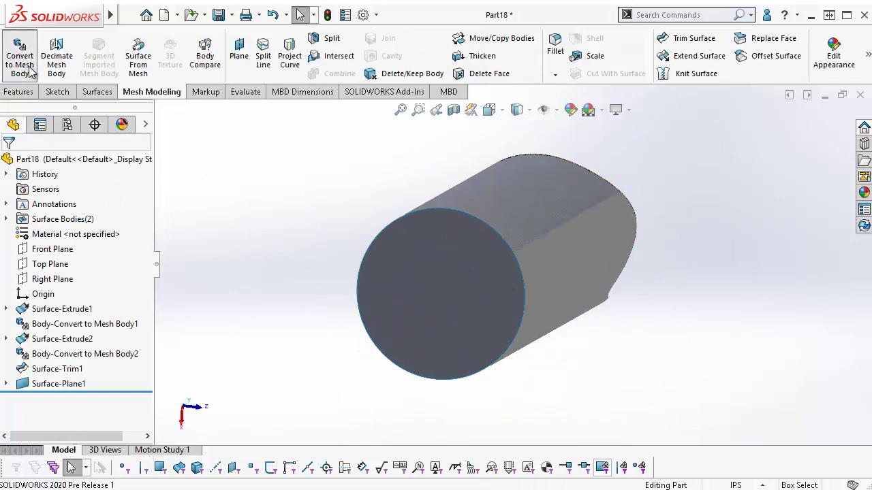
click(440, 292)
click(8, 162)
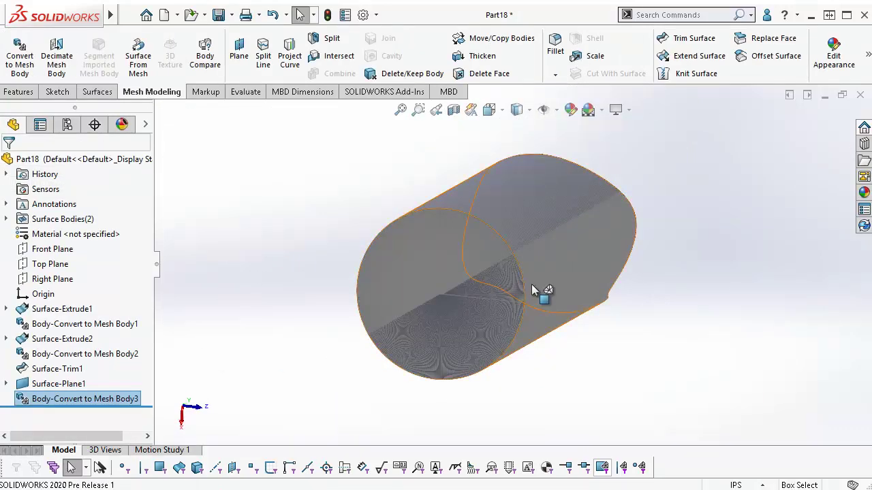
middle_drag(298, 168, 375, 252)
Knit the trimmed cylinder and cap with Create solid and Merge entities enabled.
click(101, 93)
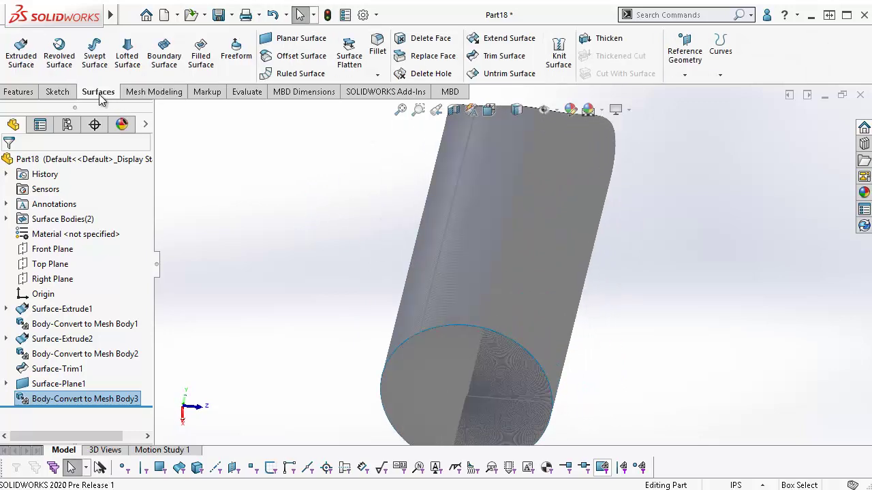
click(573, 45)
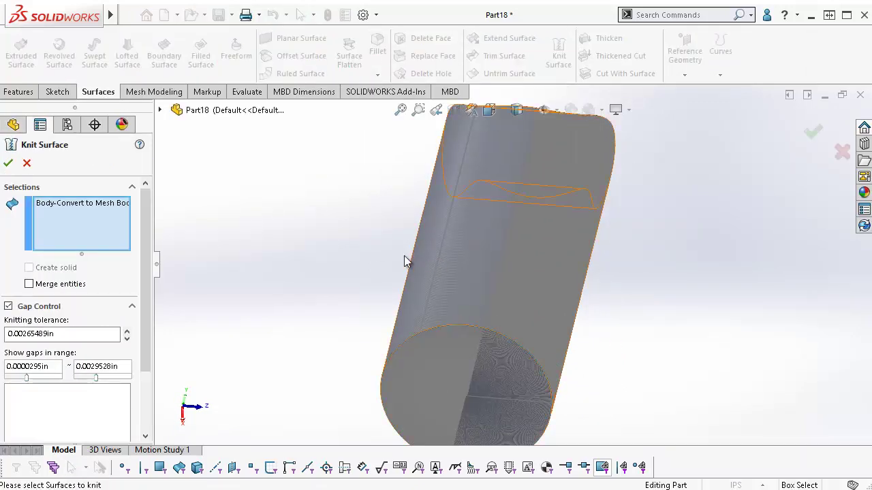
click(449, 278)
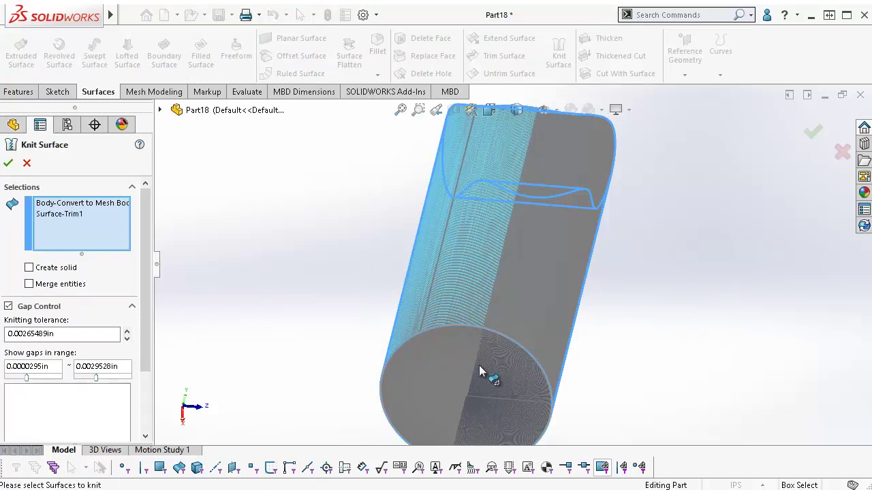
click(28, 268)
click(28, 284)
click(8, 164)
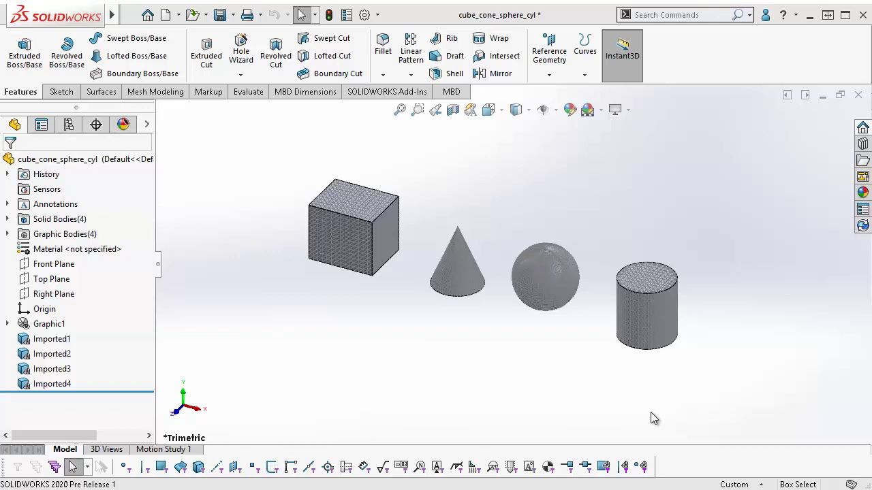
Apply a 10 mm Fillet1 to the cube's front, right, back and left top edges.
click(209, 14)
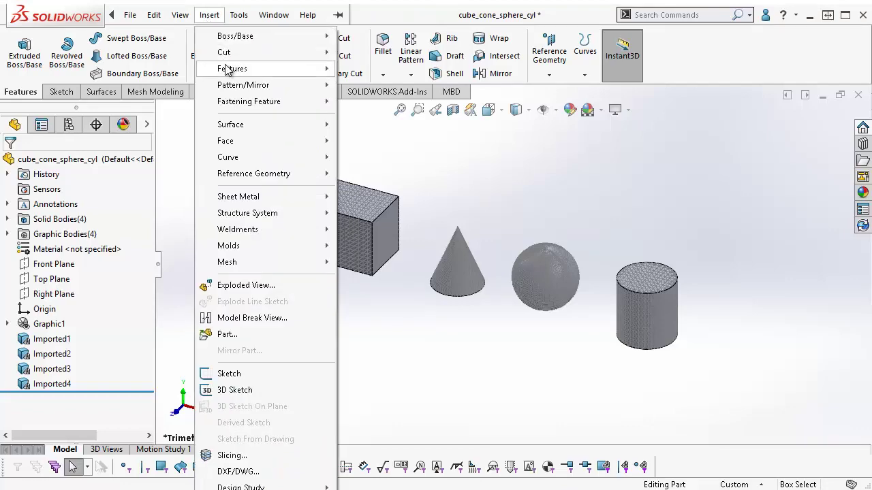
mouse_move(228, 70)
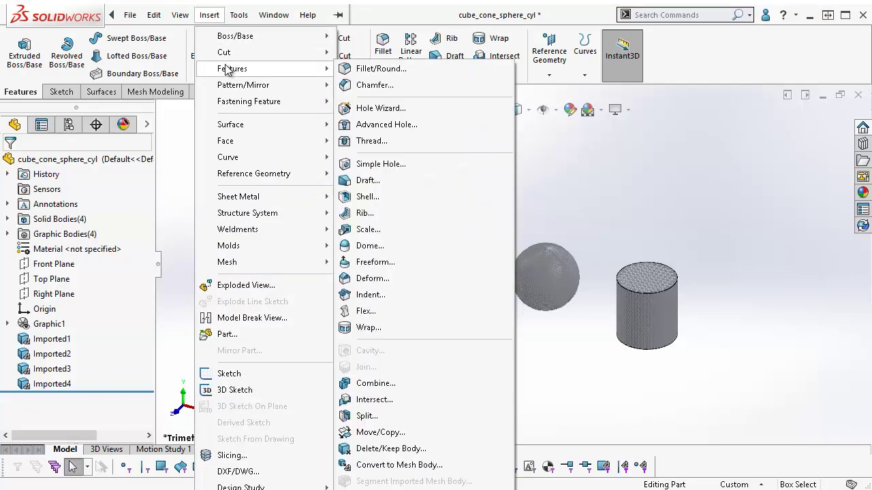
click(366, 70)
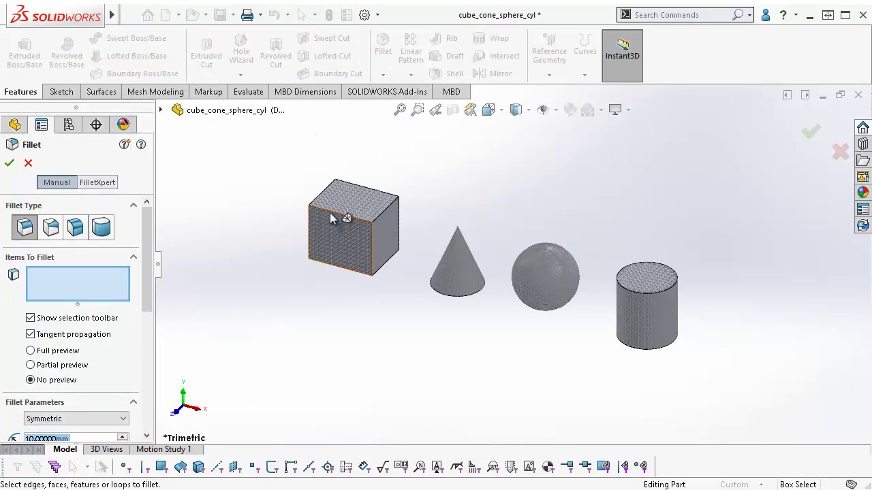
click(331, 216)
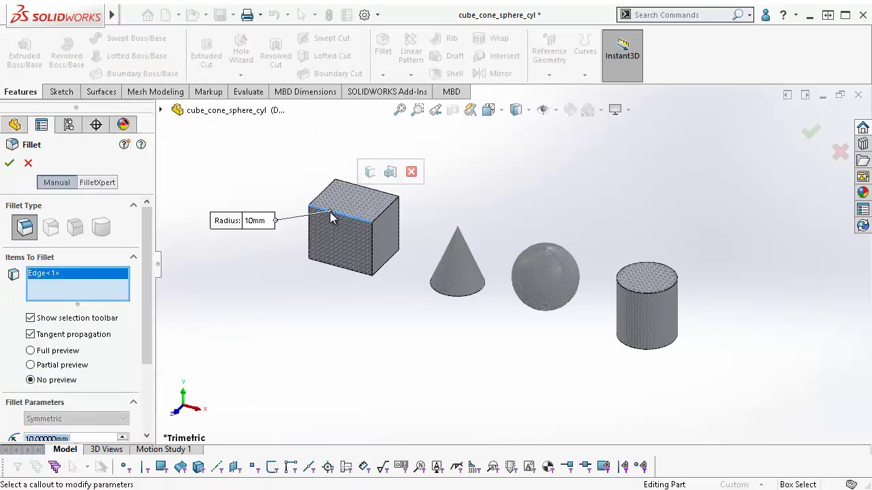
click(382, 215)
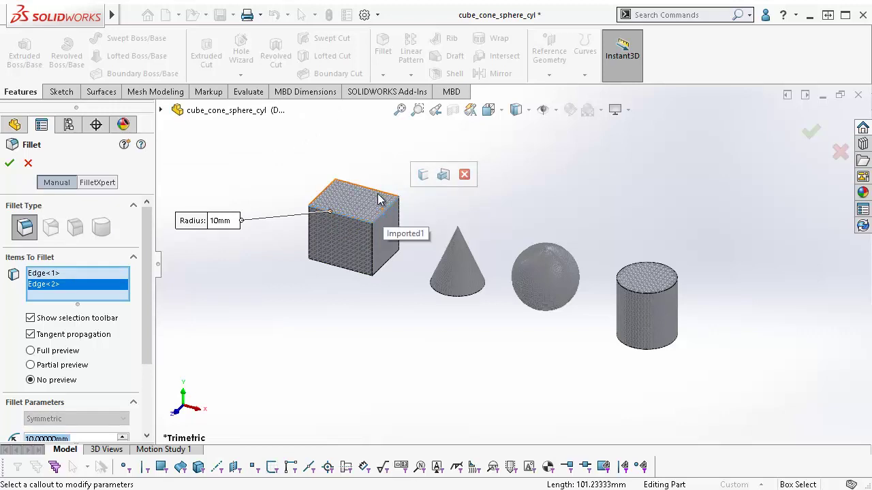
click(371, 190)
click(326, 200)
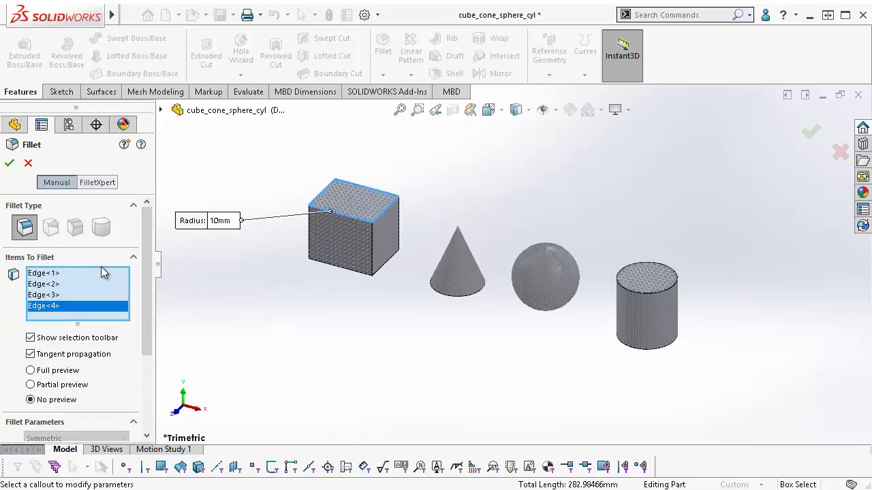
click(10, 164)
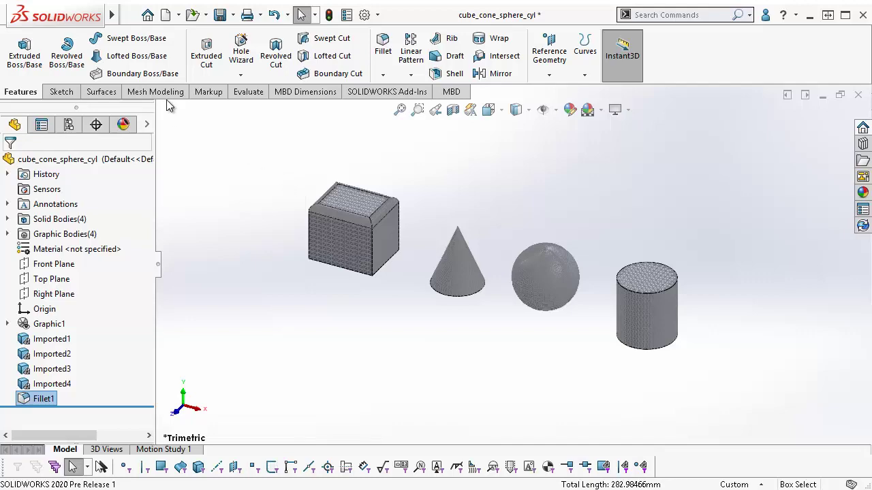
Add Chamfer1 to the mesh cube's bottom front edge at 10 mm and 45°.
mouse_move(111, 14)
click(180, 14)
mouse_move(209, 17)
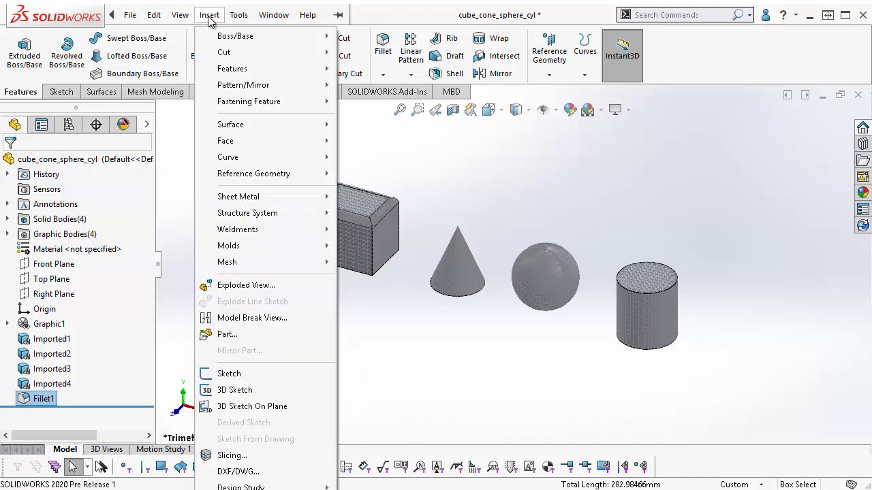
mouse_move(256, 70)
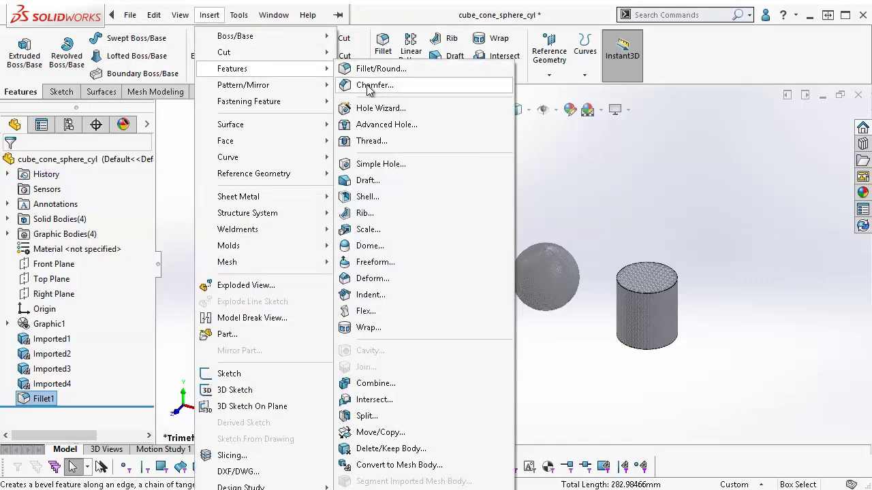
click(367, 86)
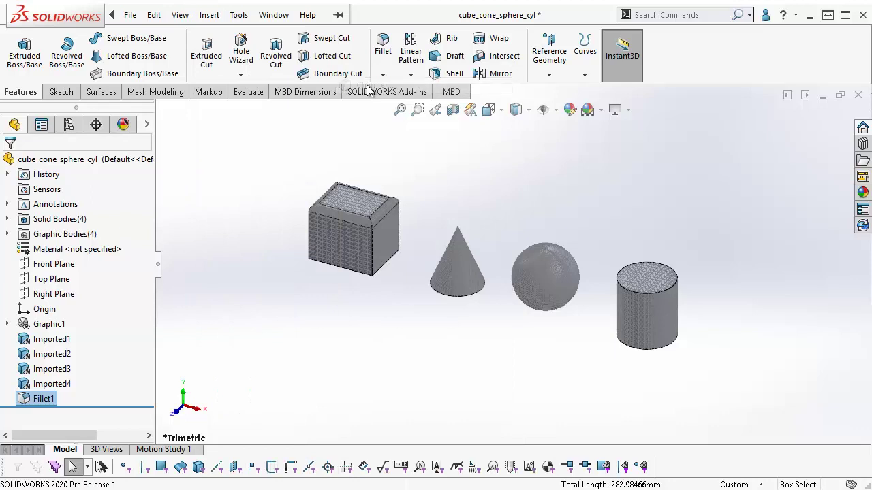
click(351, 272)
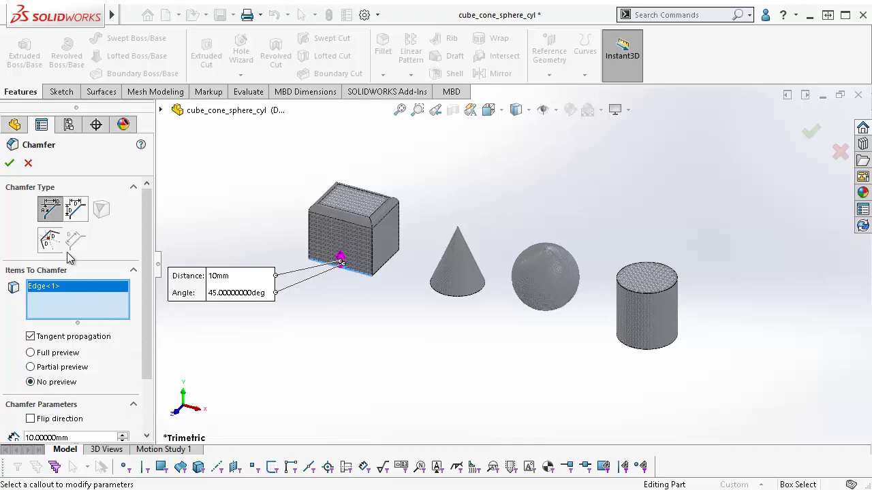
click(10, 163)
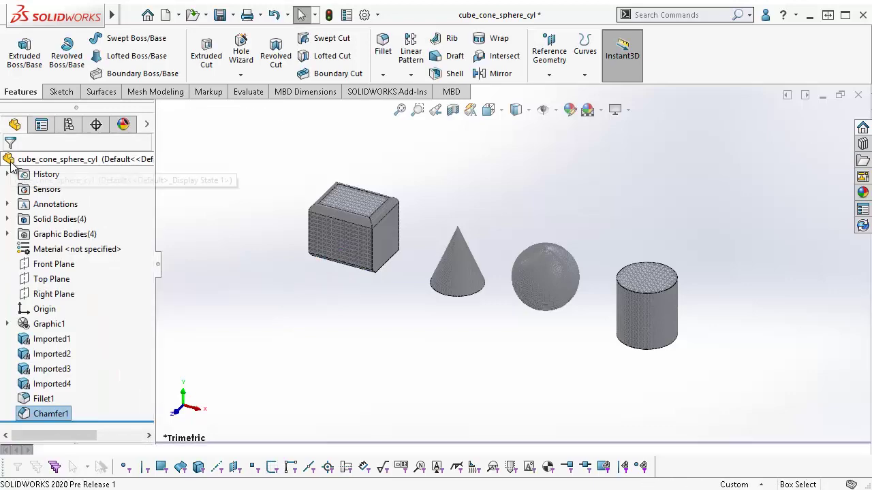
middle_drag(332, 334, 228, 161)
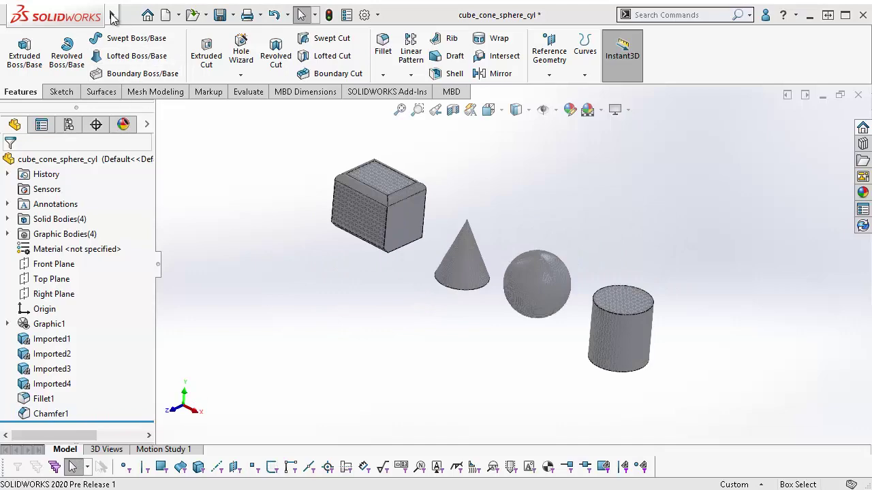
Apply a 25° Draft1 to the mesh cylinder's side face, neutral plane on its top face.
mouse_move(114, 16)
click(210, 15)
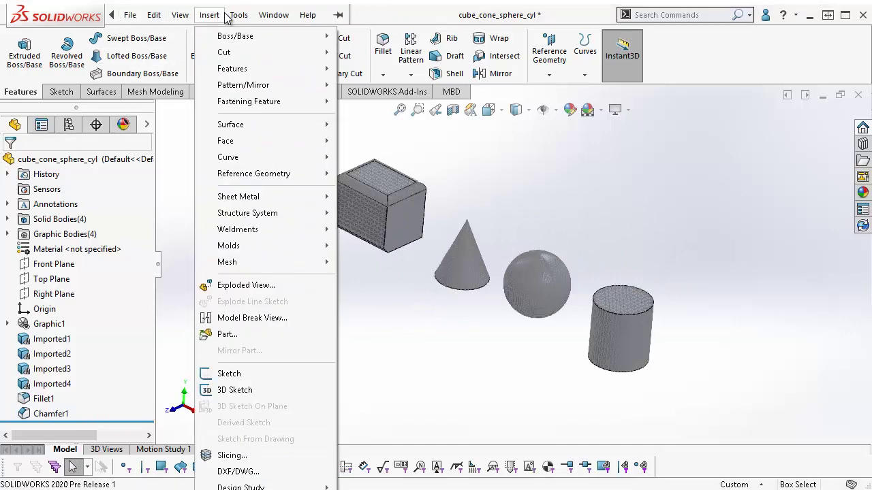
mouse_move(239, 69)
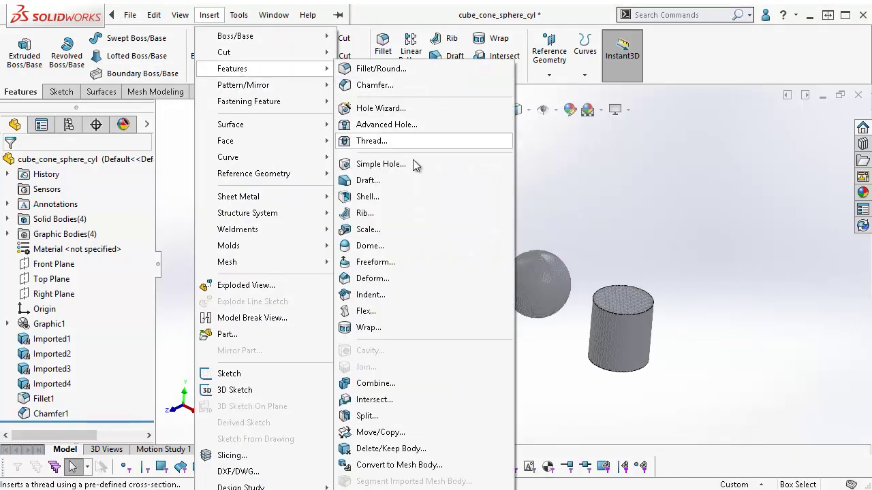
click(387, 181)
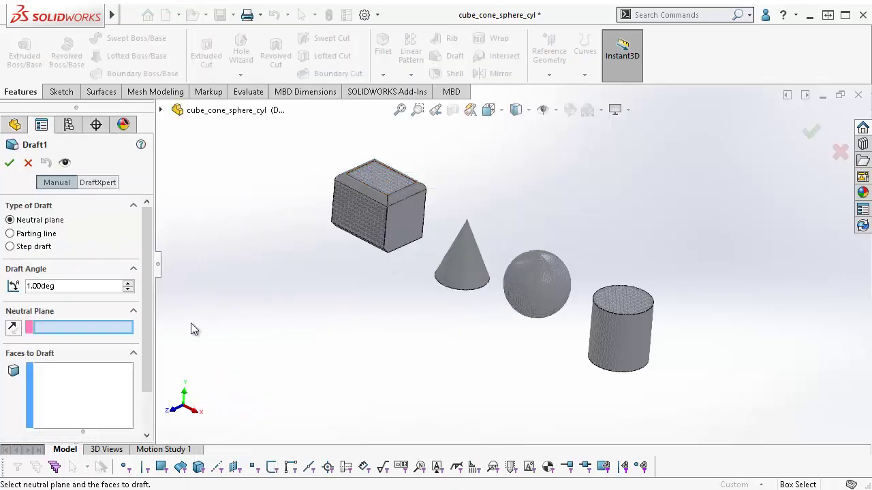
click(620, 307)
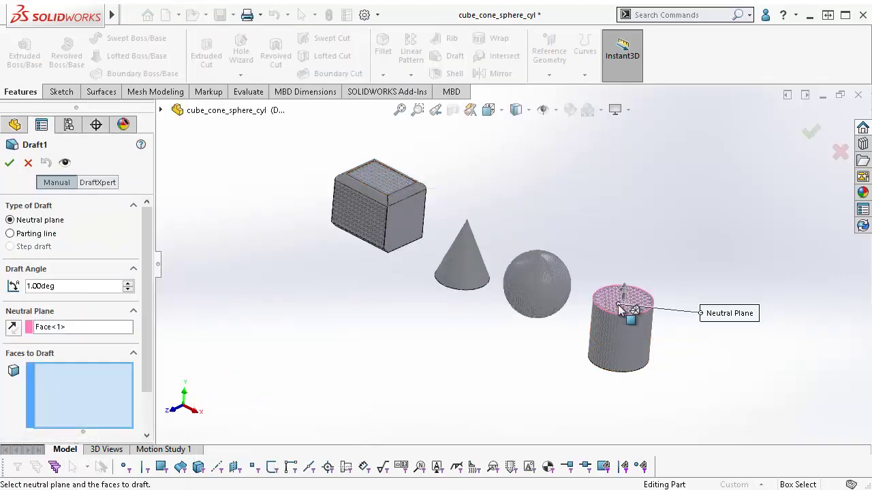
click(620, 332)
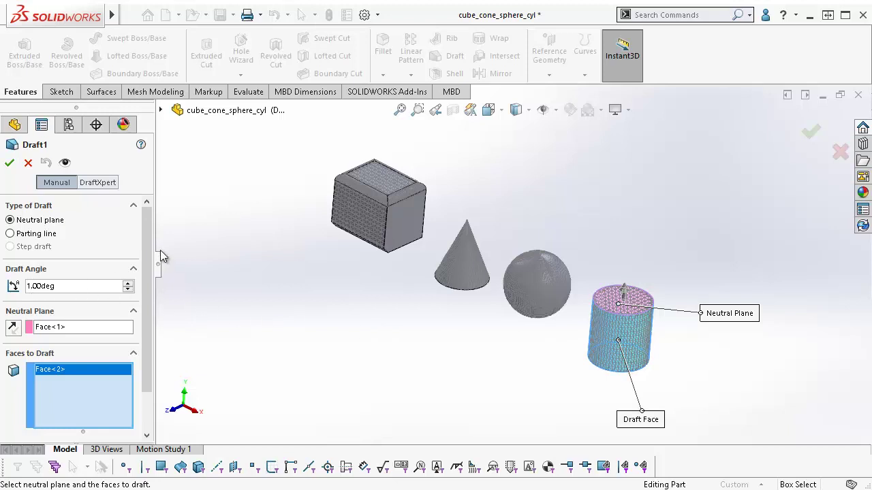
key(BackSpace)
text(25)
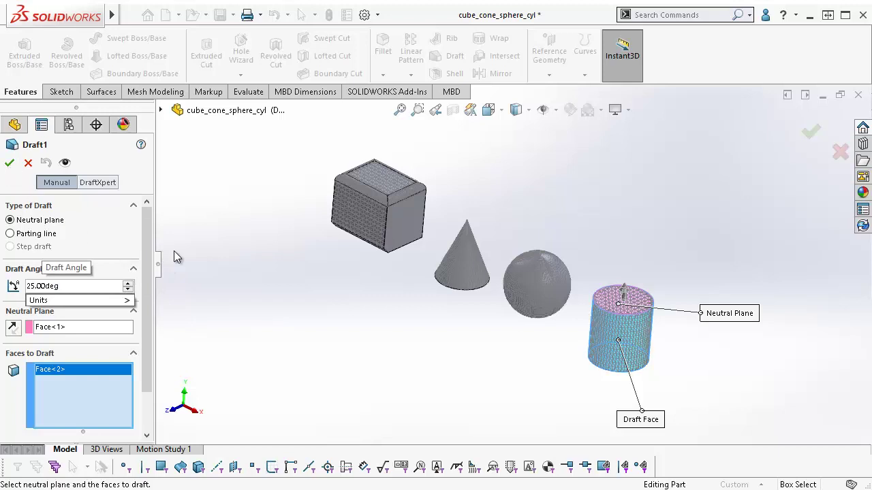
click(10, 162)
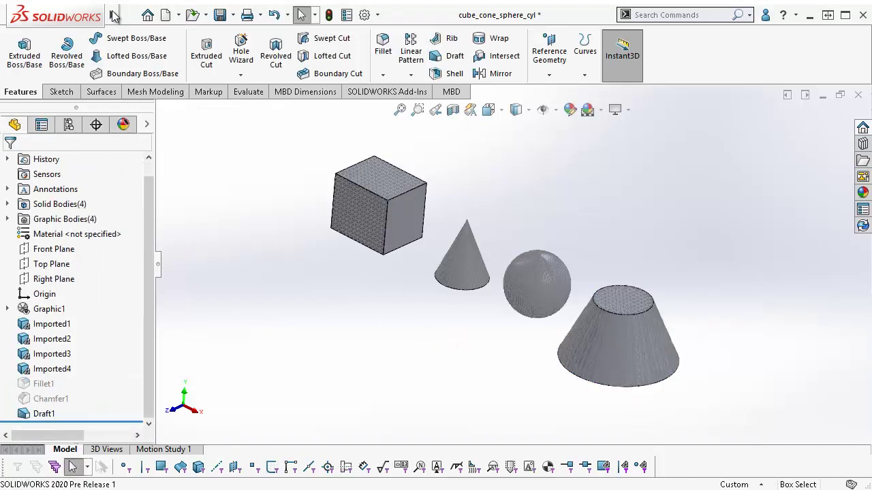
Shell the mesh cube 10 mm thick with front and top faces removed, previewing the result.
mouse_move(114, 15)
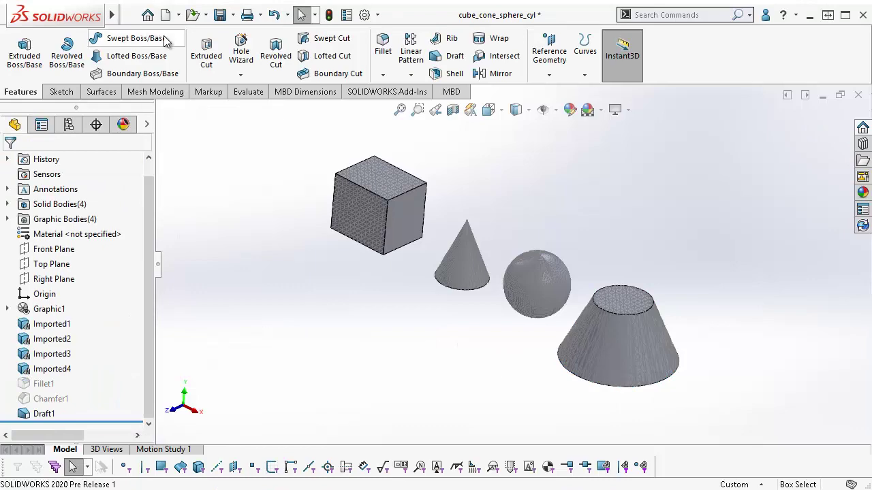
click(209, 15)
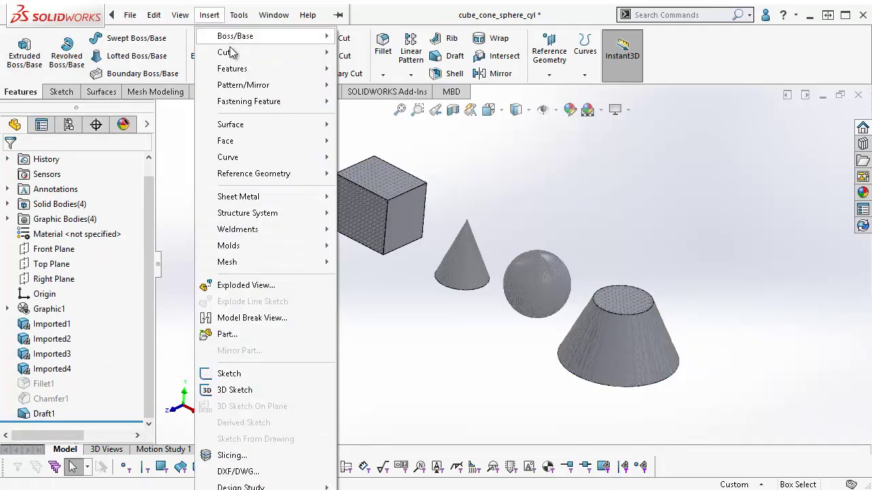
mouse_move(271, 71)
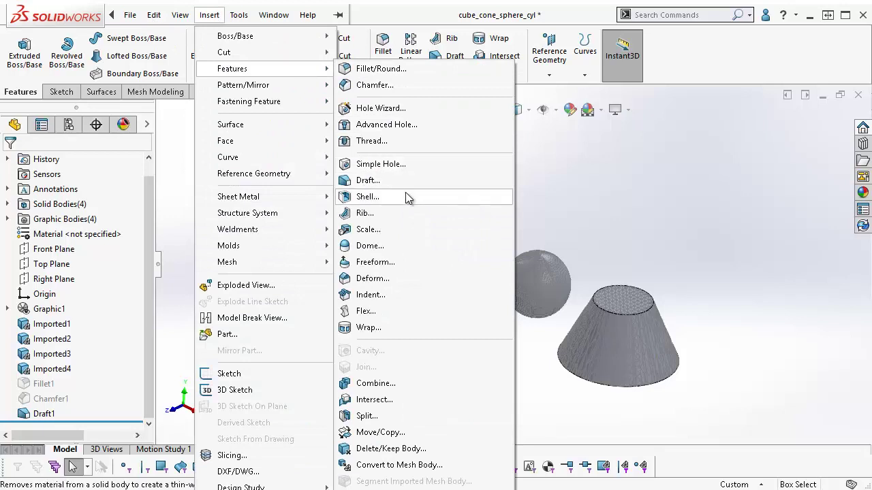
click(405, 193)
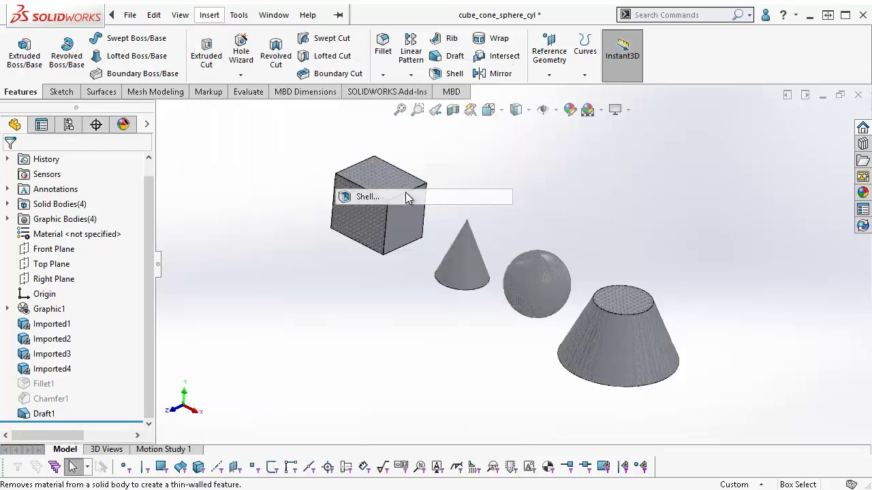
click(356, 218)
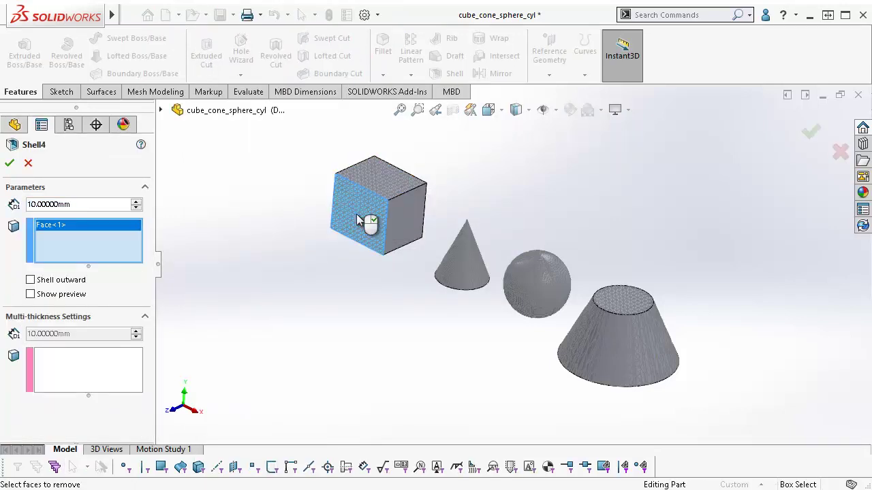
click(387, 184)
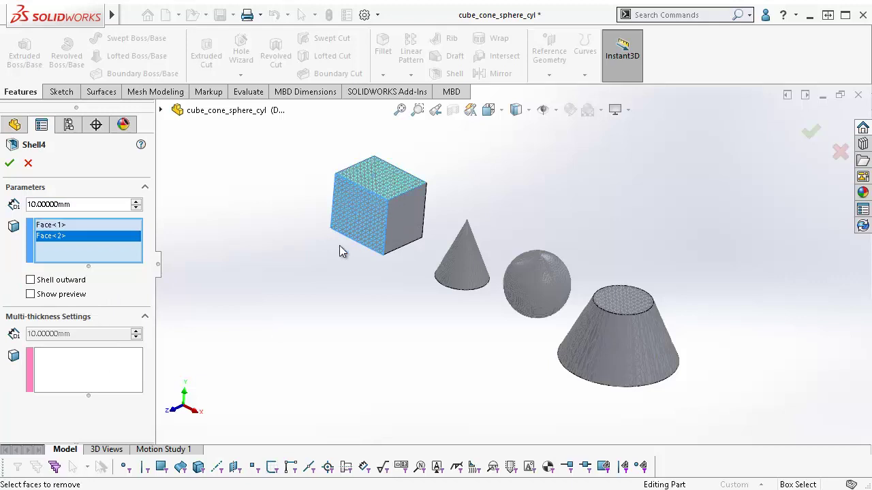
click(31, 295)
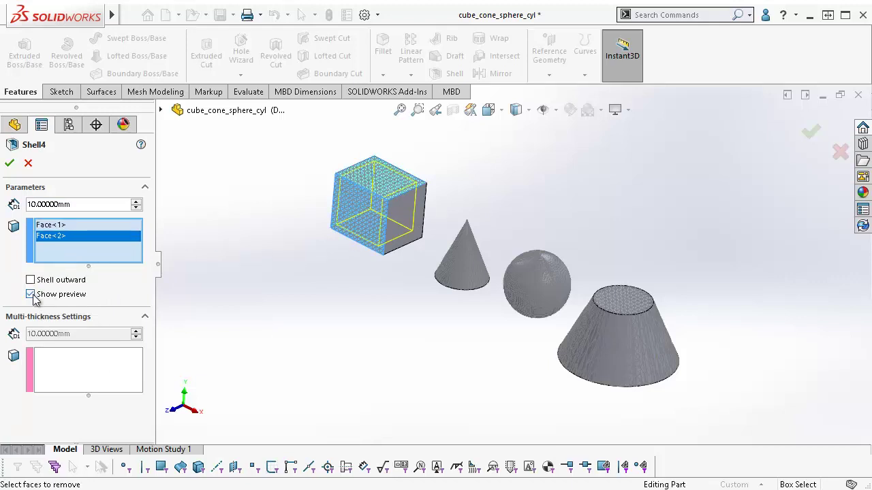
click(10, 165)
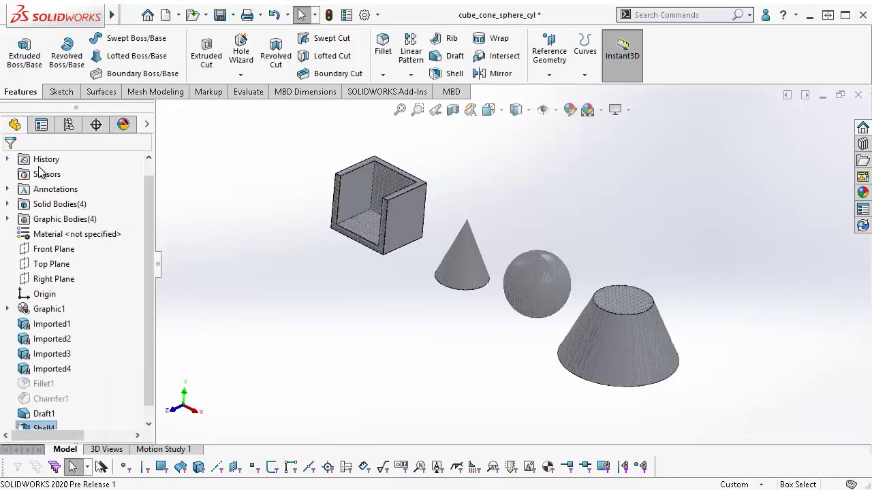